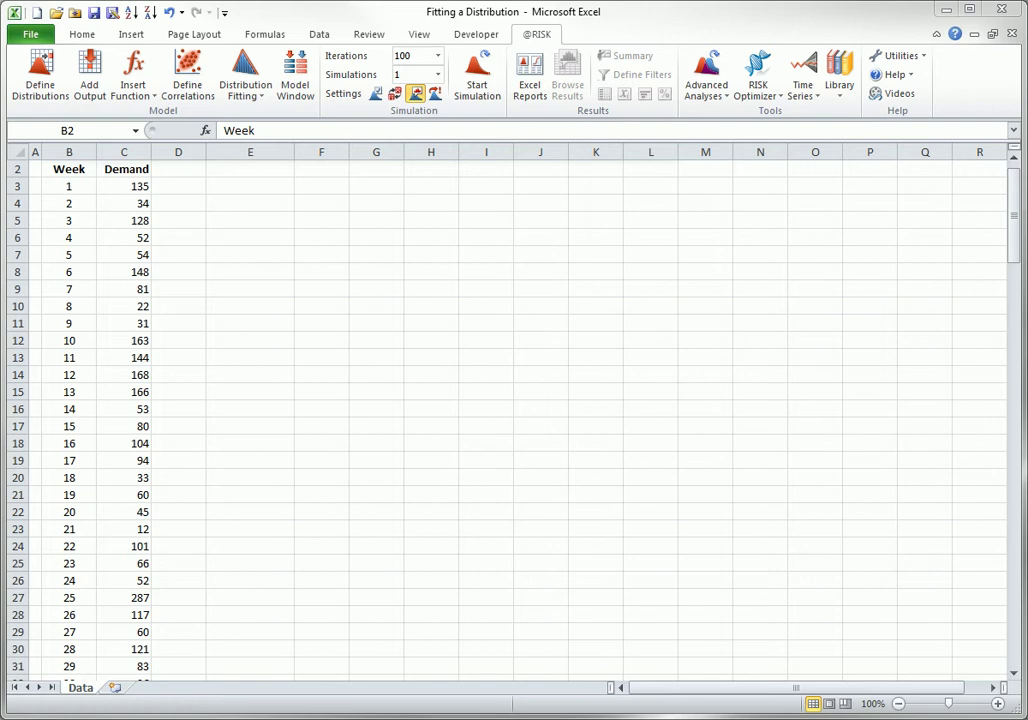
# Start a distribution fit on the Demand column and name the data set "Demand Data"
pyautogui.moveTo(1014, 222); pyautogui.dragTo(989, 220)
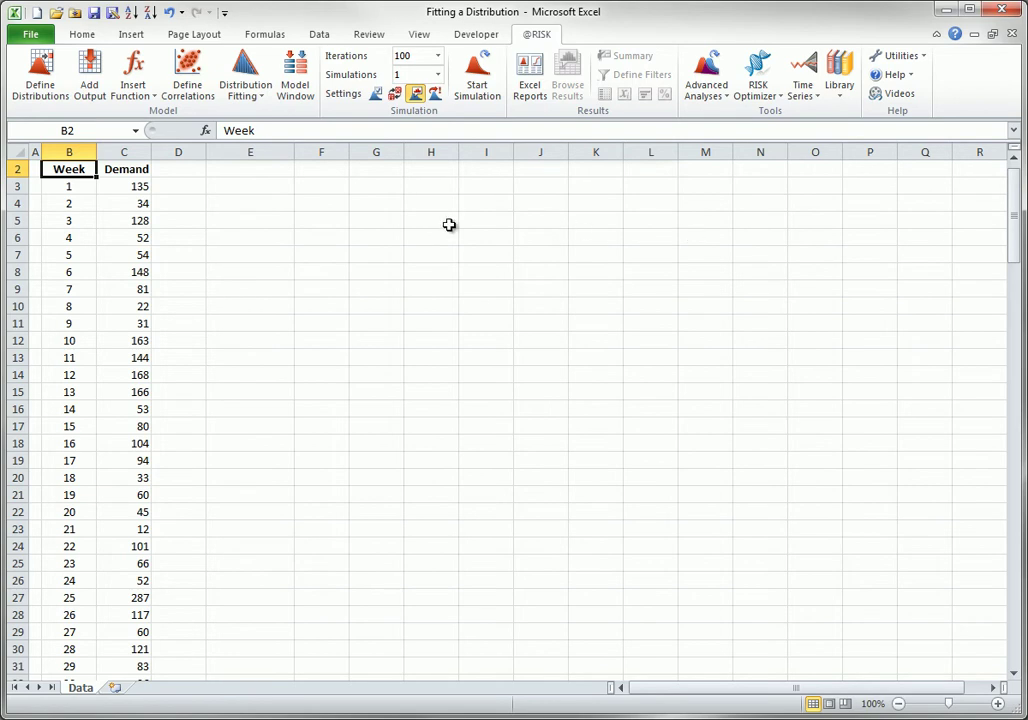
pyautogui.click(122, 186)
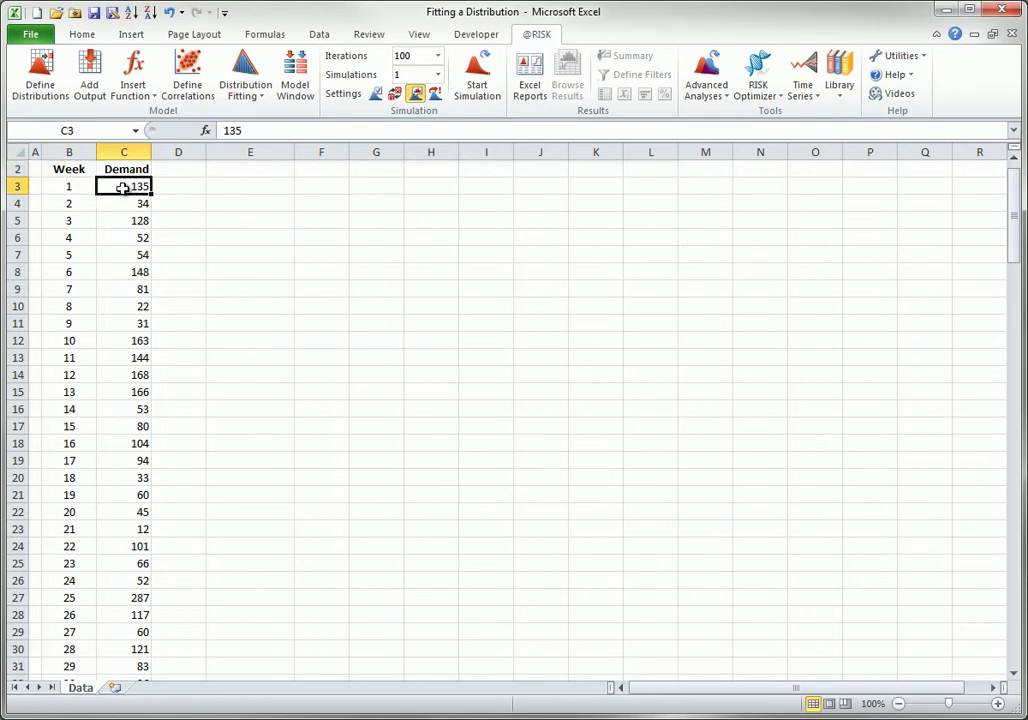
pyautogui.click(245, 90)
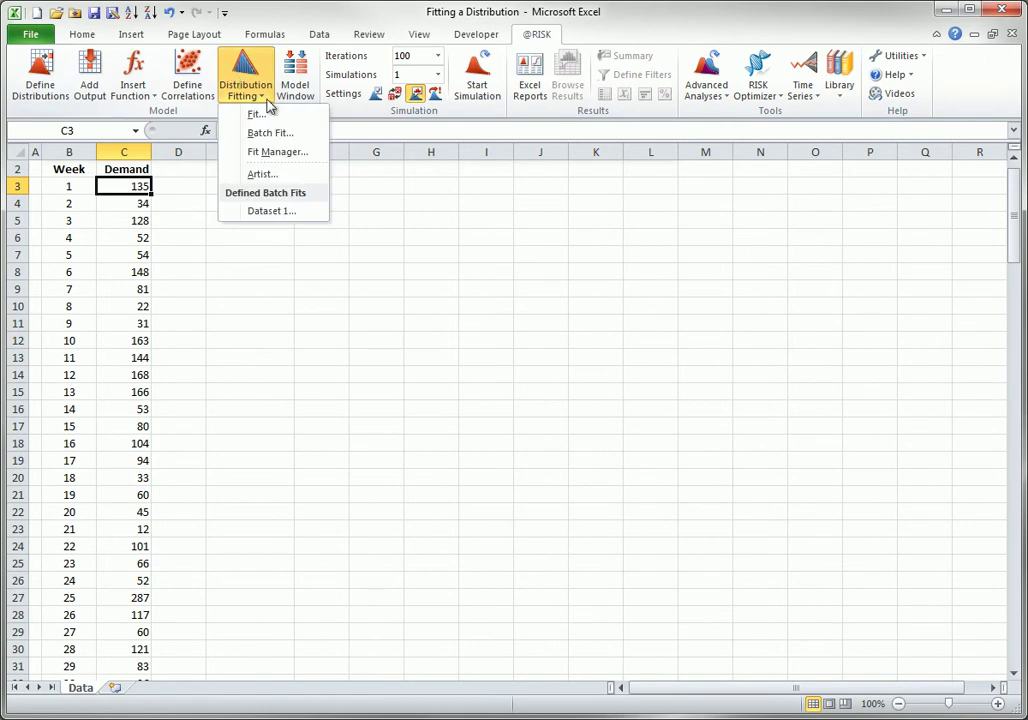
pyautogui.click(260, 117)
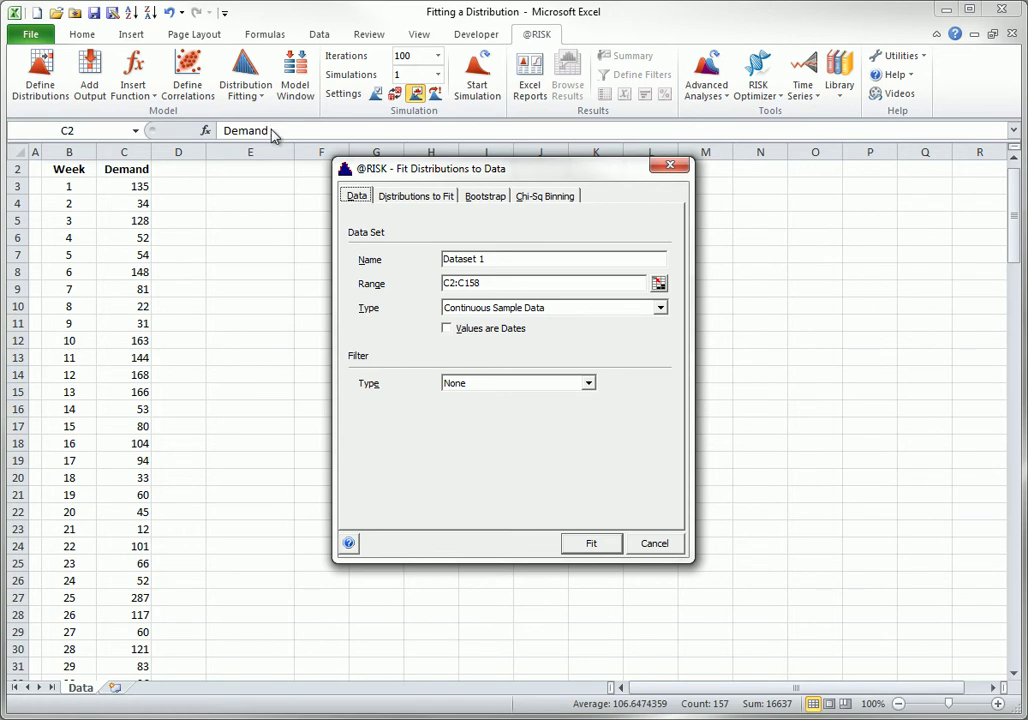
pyautogui.click(499, 258)
pyautogui.moveTo(499, 258); pyautogui.dragTo(430, 233)
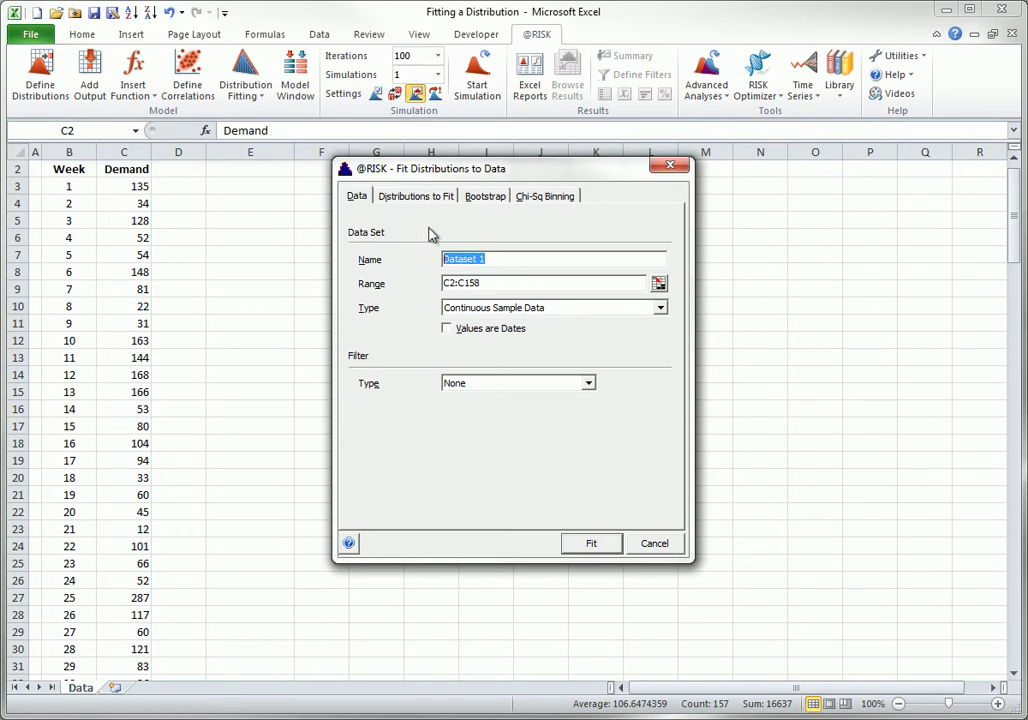
pyautogui.write('Demand Data')
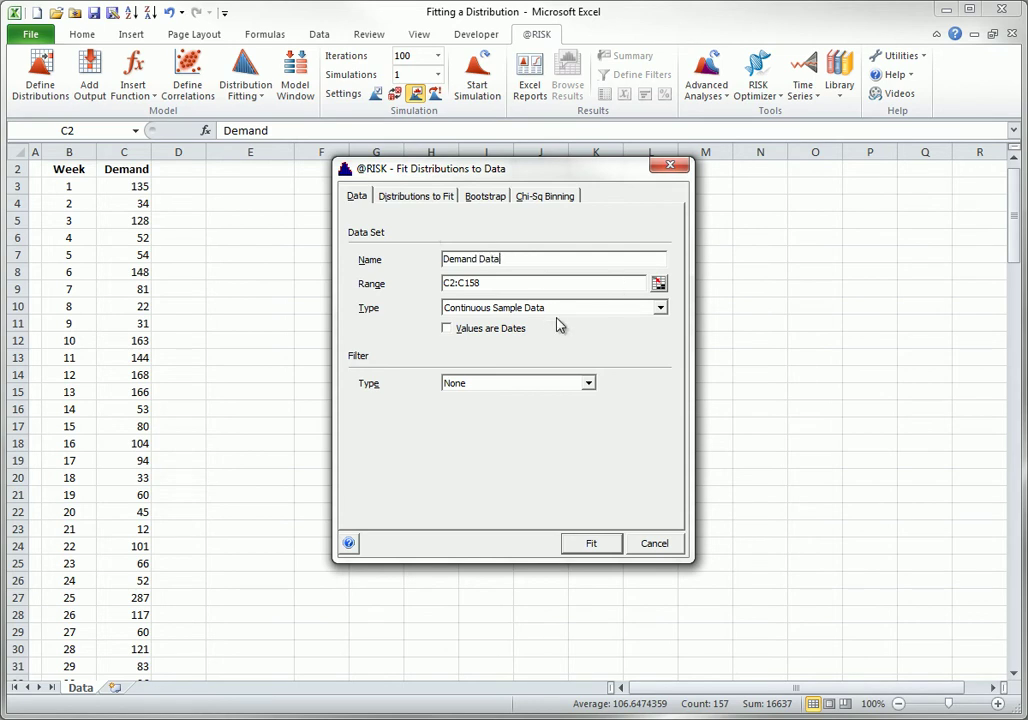
# Set the data range to C3:C158 with Continuous Sample Data as its type, and give the lower limit a fixed bound of 0
pyautogui.click(455, 286)
pyautogui.write('3')
pyautogui.click(660, 309)
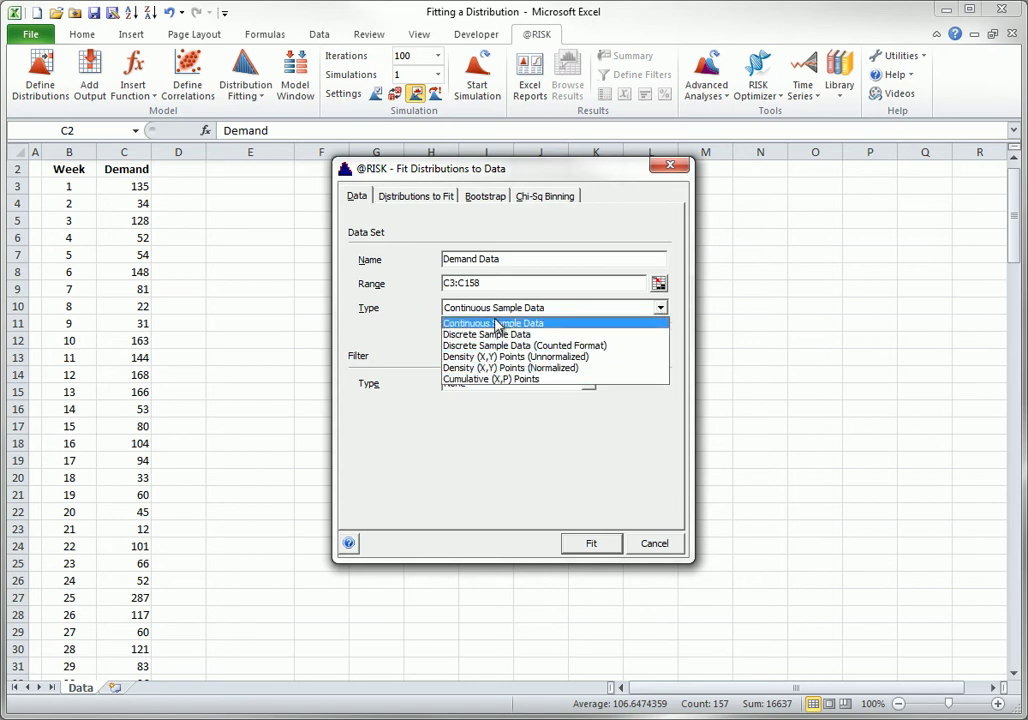
pyautogui.click(409, 197)
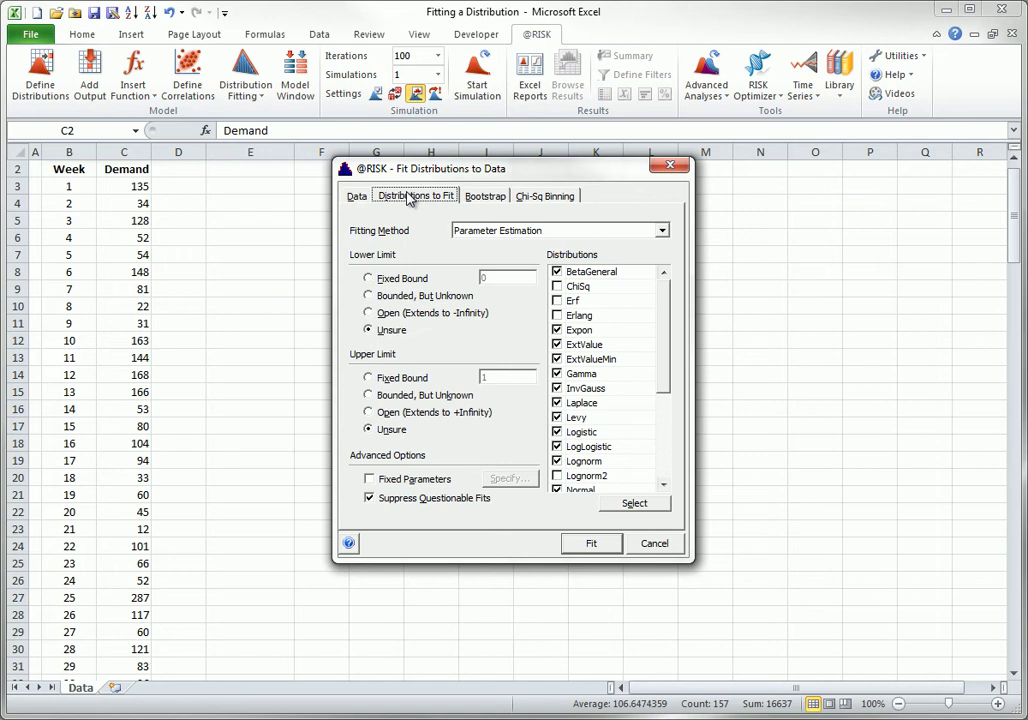
pyautogui.click(368, 279)
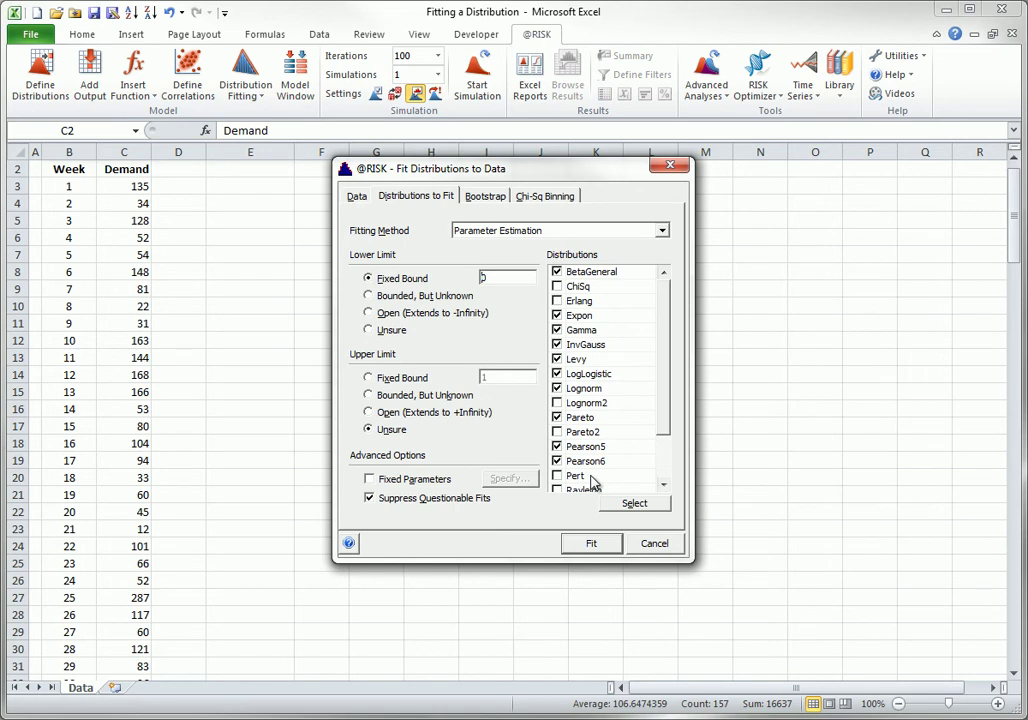
# Exclude InvGauss, Levy, LogLogistic, Pareto, Pearson5, Pearson6 and Uniform from the candidate distributions and run the fit
pyautogui.click(557, 345)
pyautogui.click(557, 359)
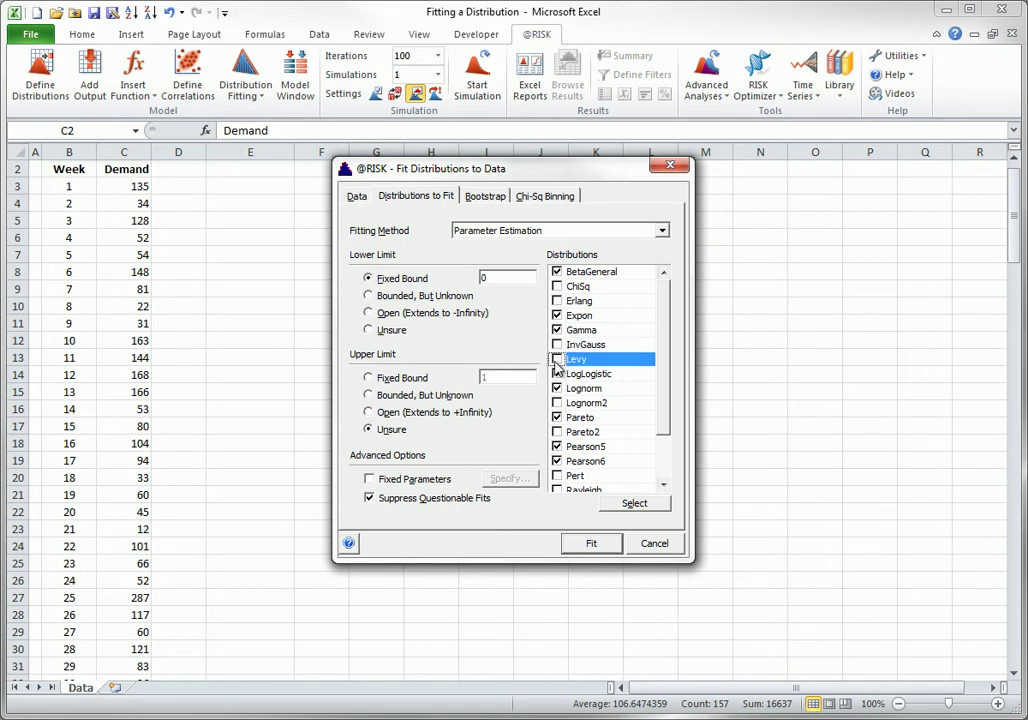
pyautogui.click(557, 374)
pyautogui.click(557, 417)
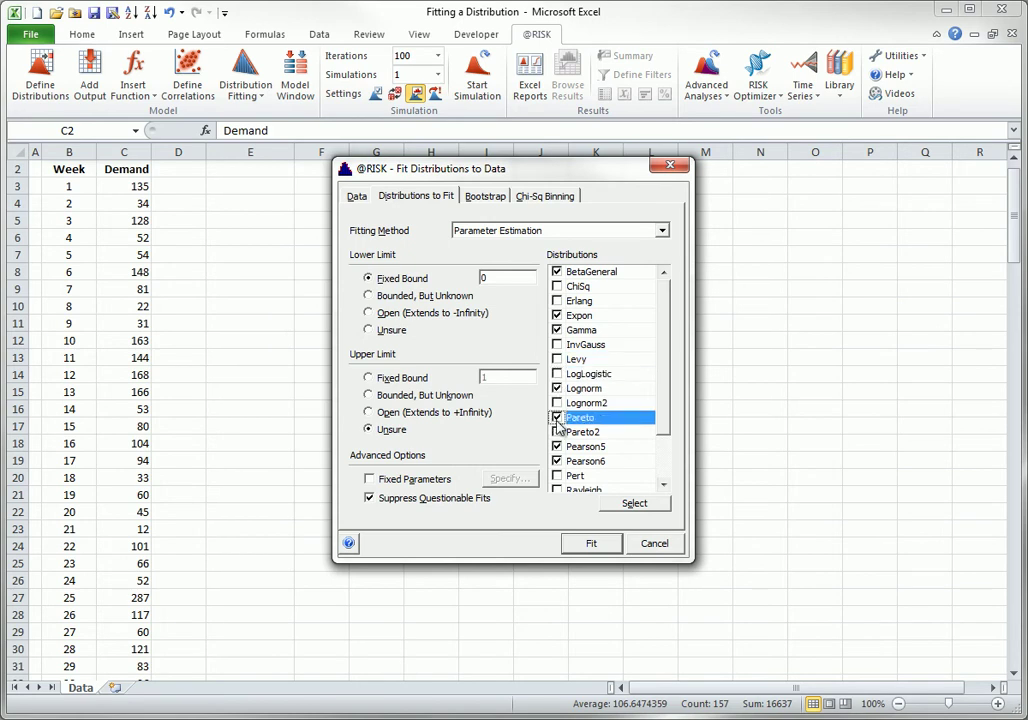
pyautogui.click(557, 432)
pyautogui.click(557, 446)
pyautogui.click(557, 461)
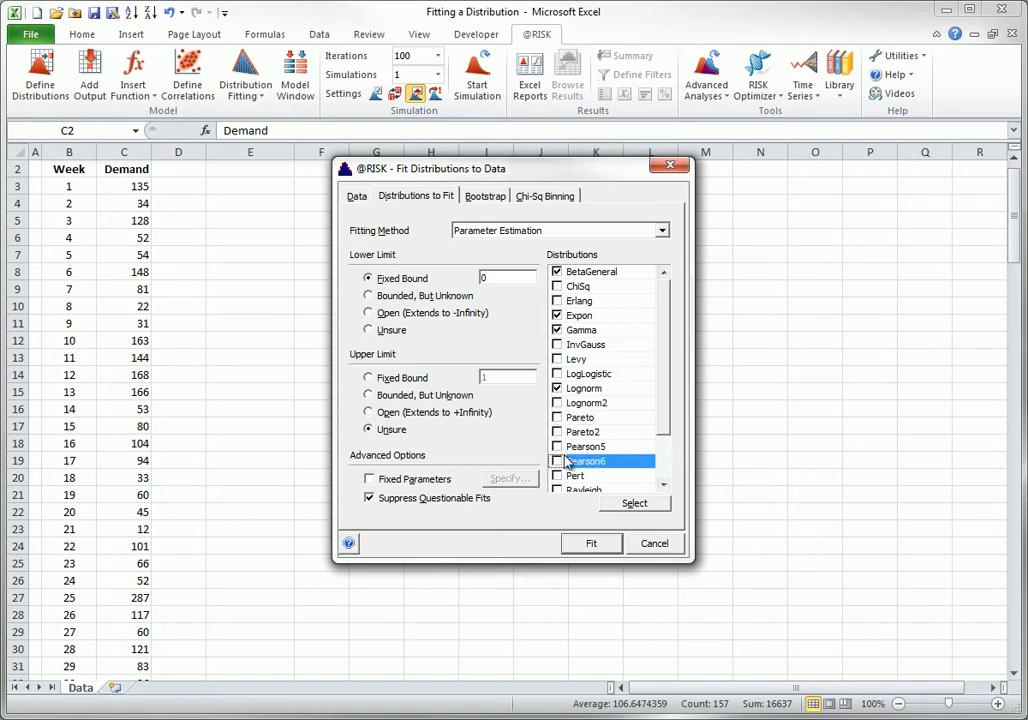
pyautogui.scroll(-2, 662, 410)
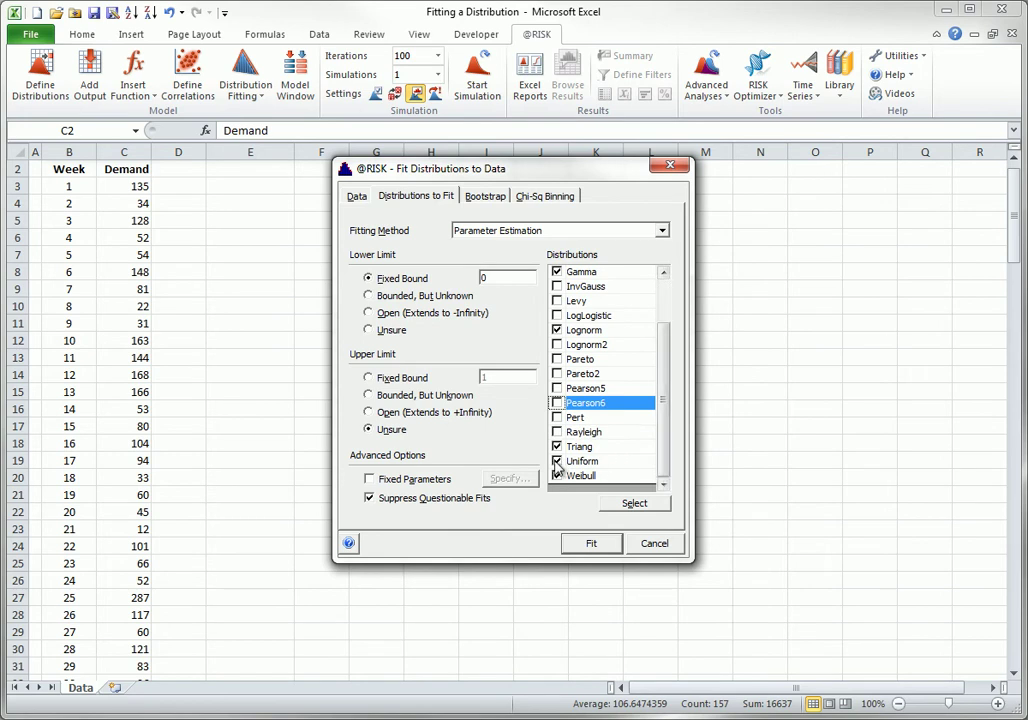
pyautogui.click(557, 461)
pyautogui.click(592, 544)
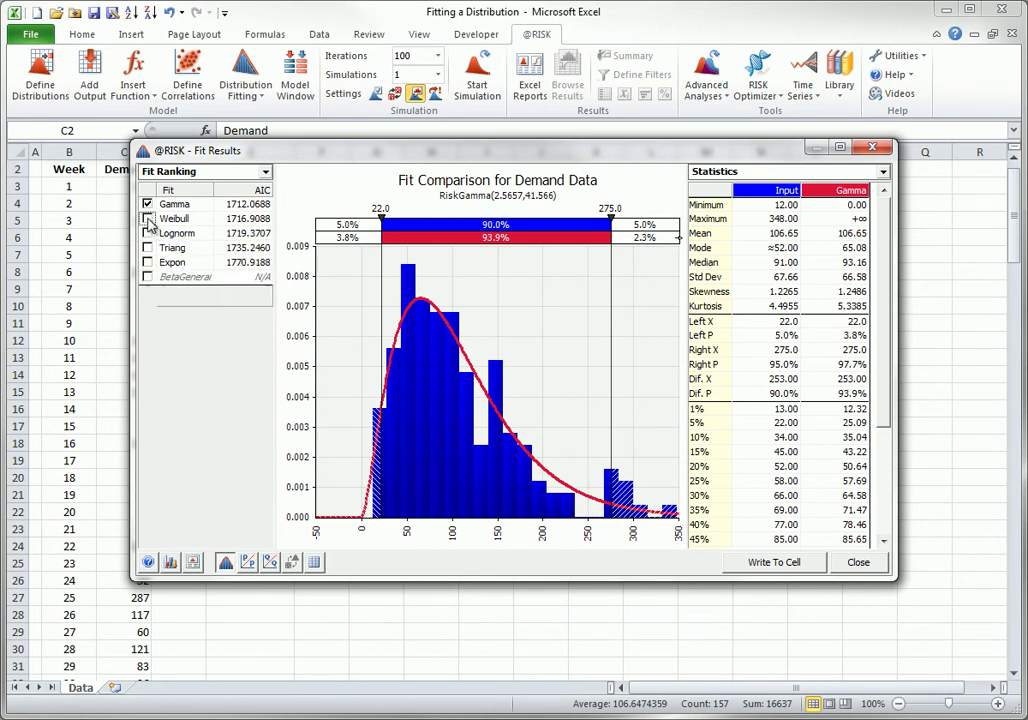
# Compare the Weibull and Lognorm fits with Gamma on the graph, check the available ranking criteria, and leave only Gamma plotted
pyautogui.click(148, 218)
pyautogui.click(148, 233)
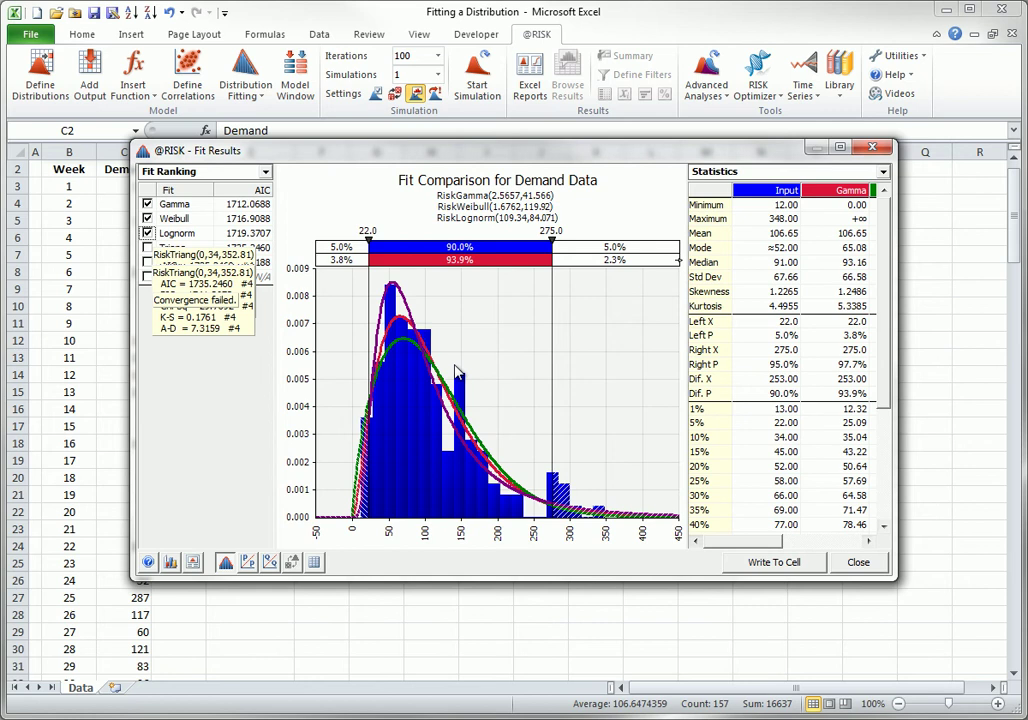
pyautogui.click(265, 172)
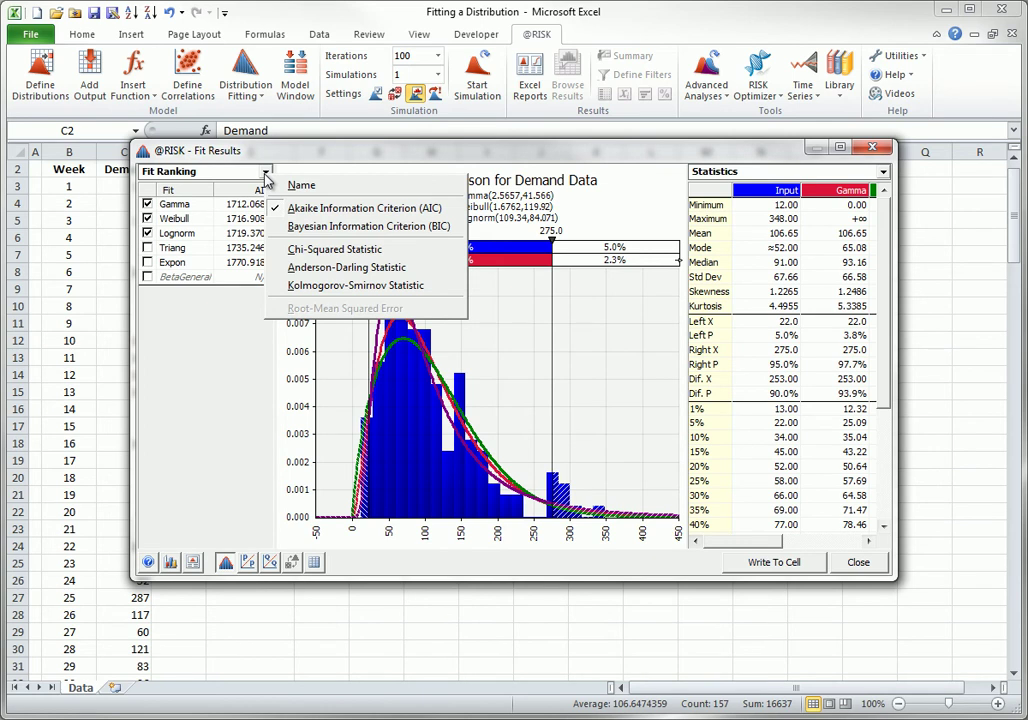
pyautogui.click(247, 374)
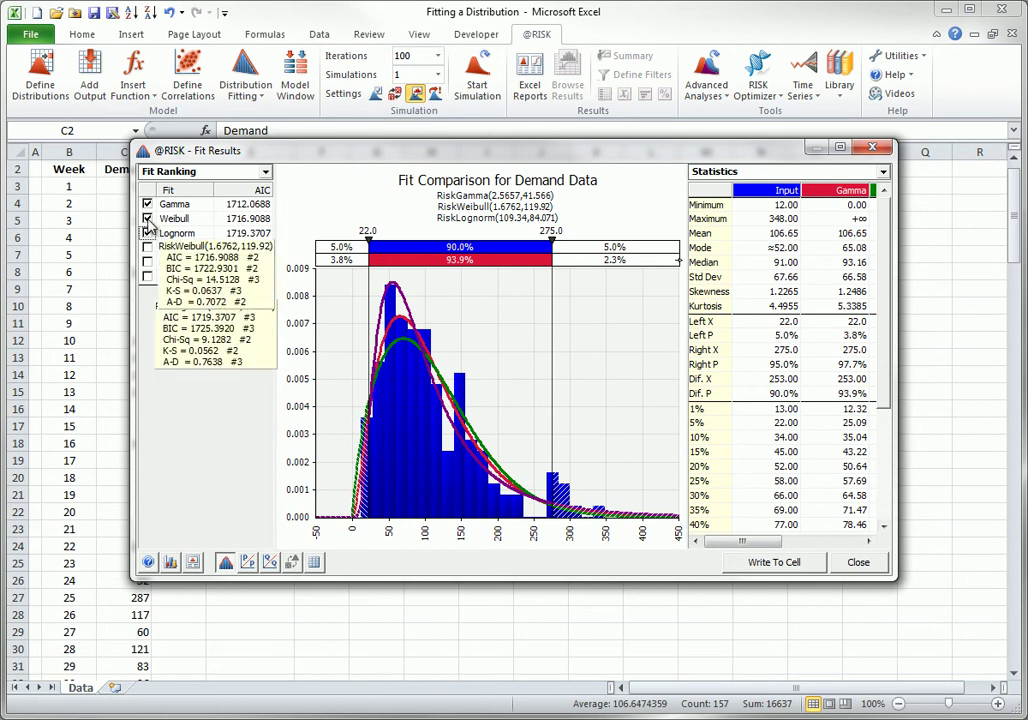
pyautogui.click(147, 219)
pyautogui.click(147, 233)
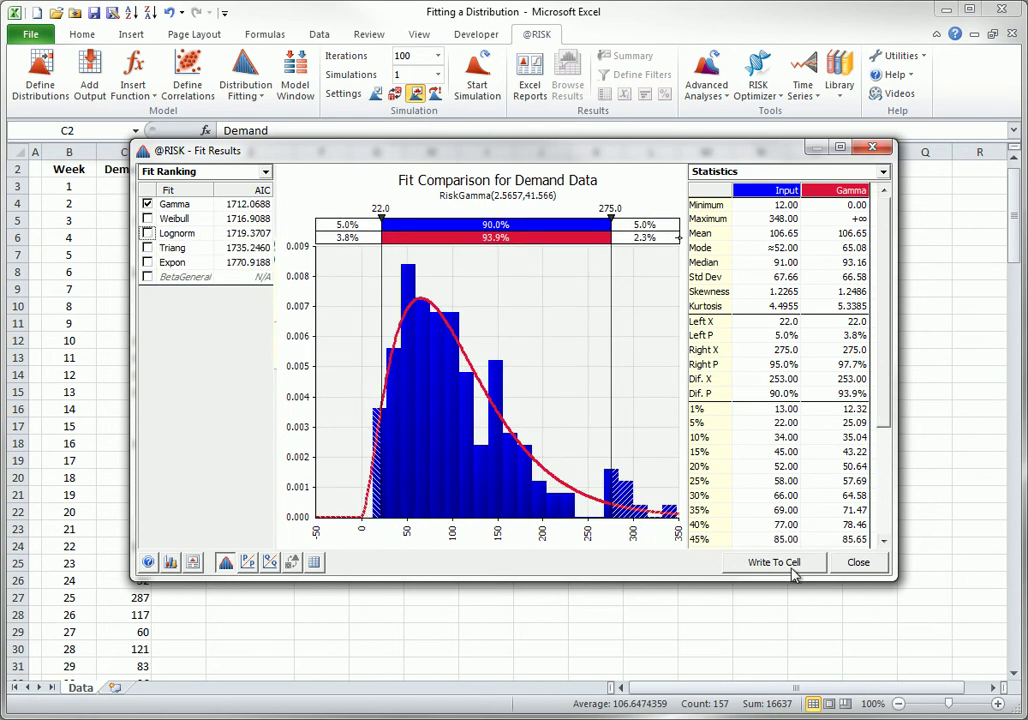
# Write the best fit based on AIC to cell E130 as a Live function that updates whenever the data changes
pyautogui.click(790, 567)
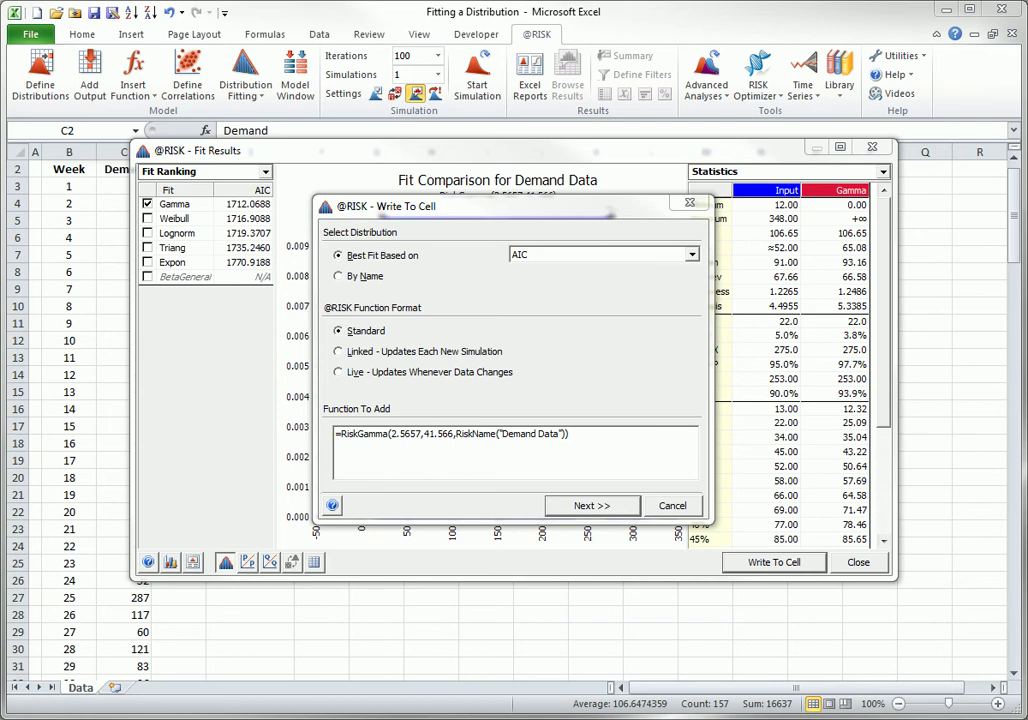
pyautogui.click(370, 354)
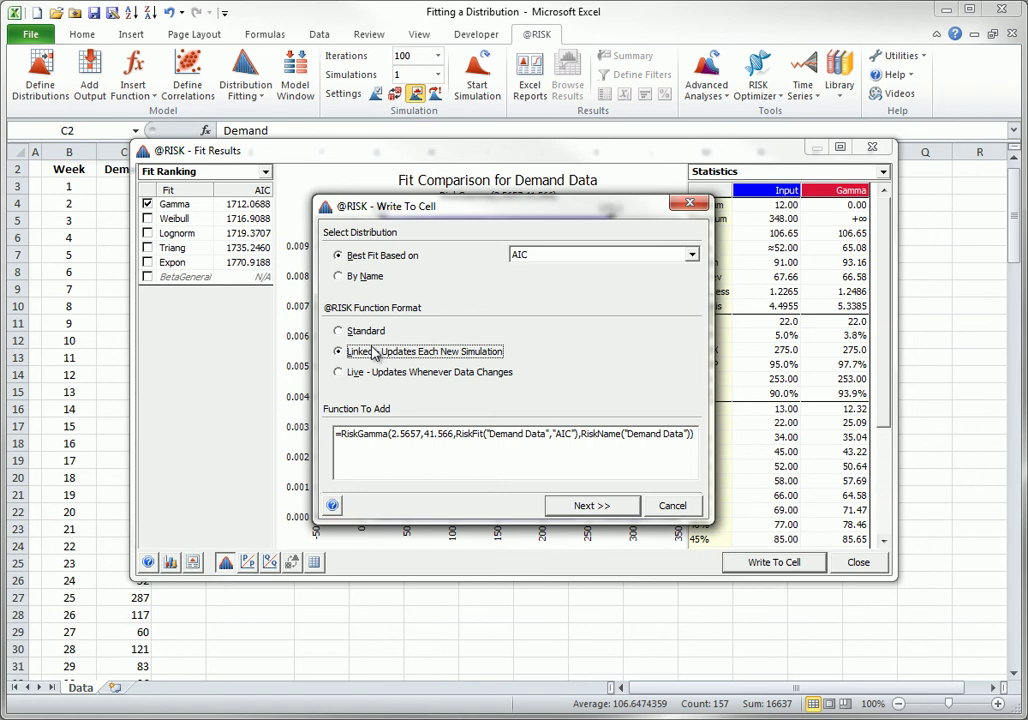
pyautogui.click(352, 373)
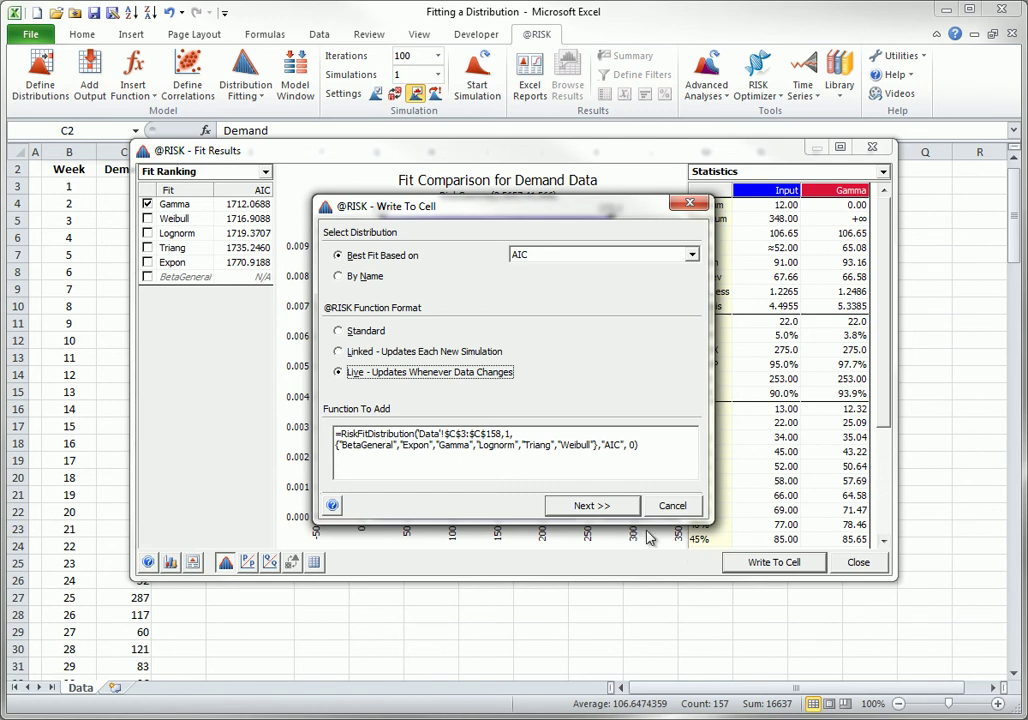
pyautogui.click(590, 505)
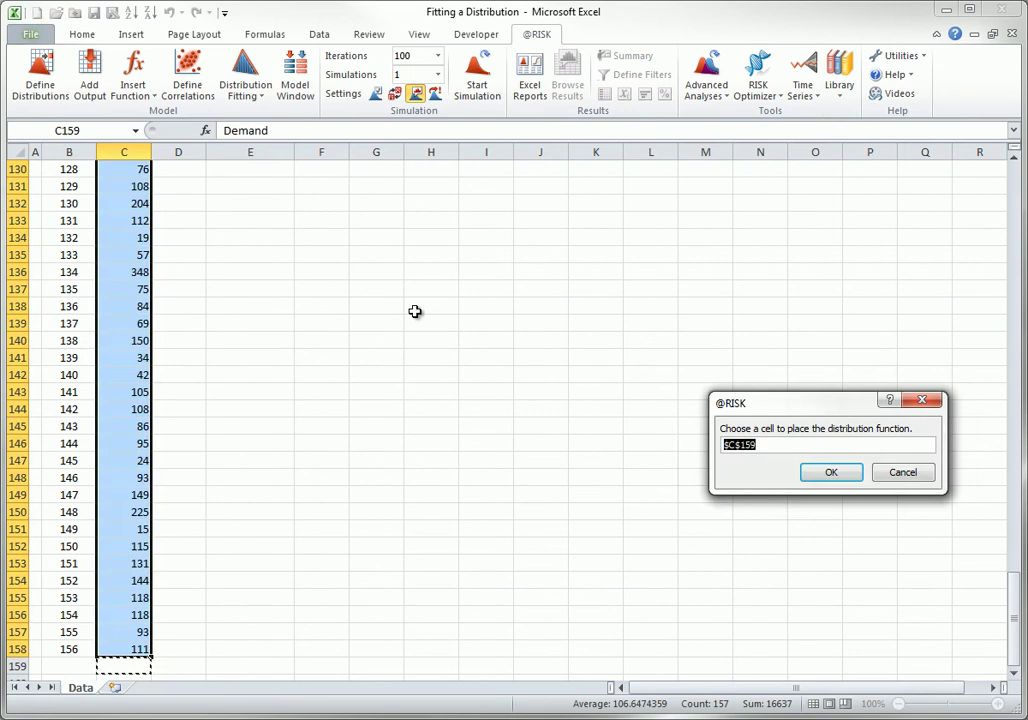
pyautogui.click(253, 170)
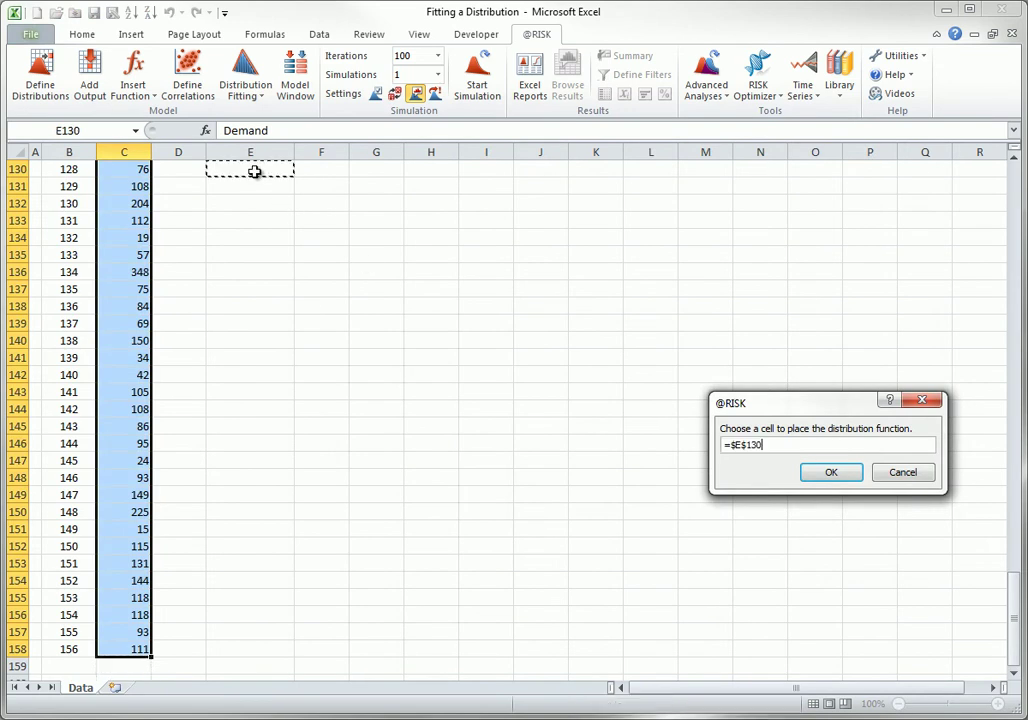
pyautogui.click(838, 477)
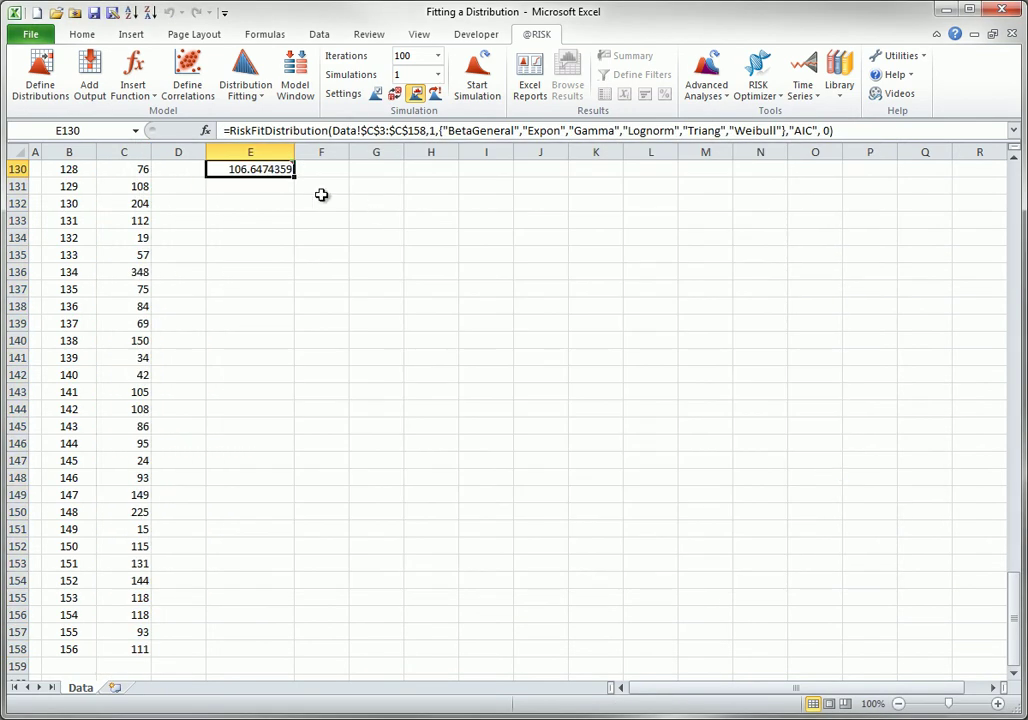
# Replace all demand values in C142:C158 with 150
pyautogui.moveTo(265, 170)
pyautogui.moveTo(133, 374); pyautogui.dragTo(111, 647)
pyautogui.write('150')
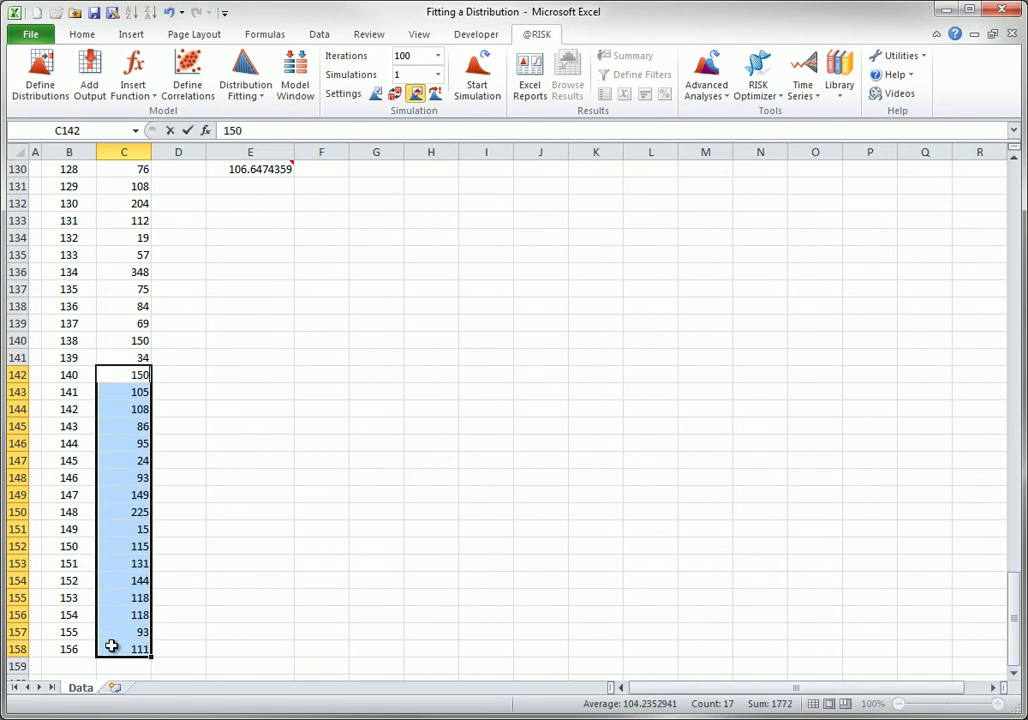
pyautogui.hotkey('ctrl', 'Return')
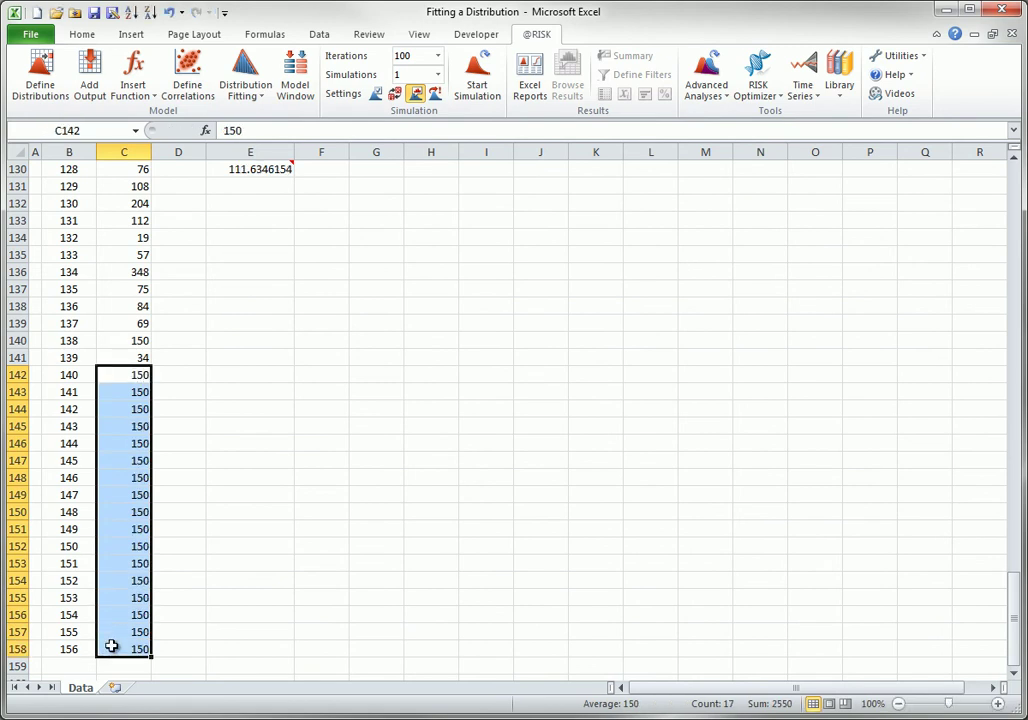
# Review the fit results of the RiskFitDistribution function in cell E130 and close them
pyautogui.click(262, 170)
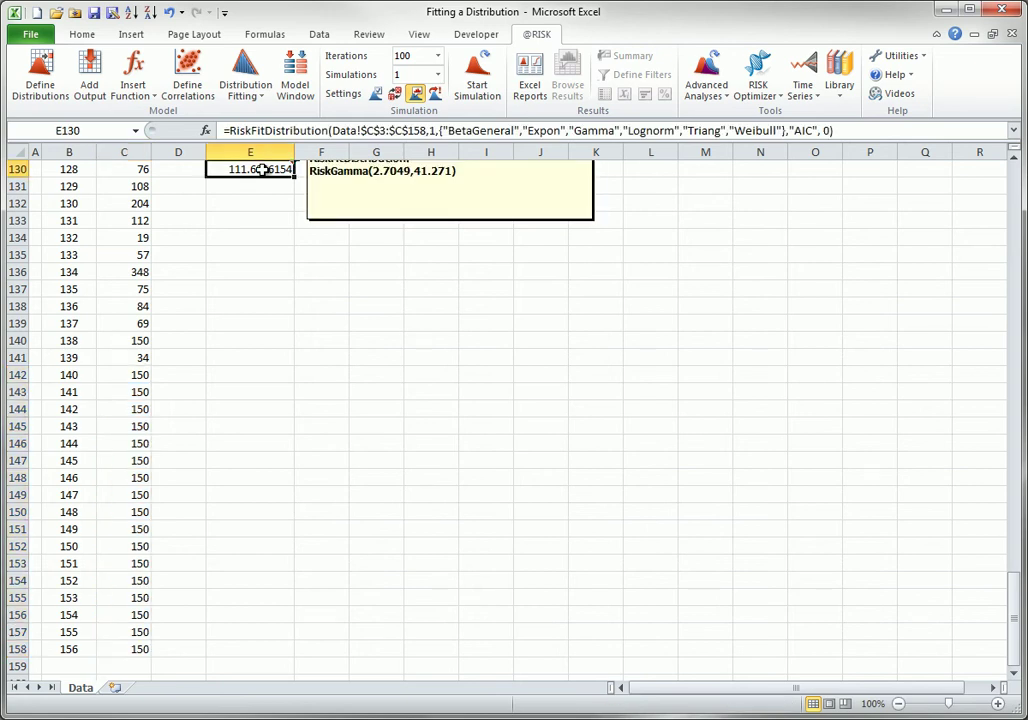
pyautogui.click(245, 90)
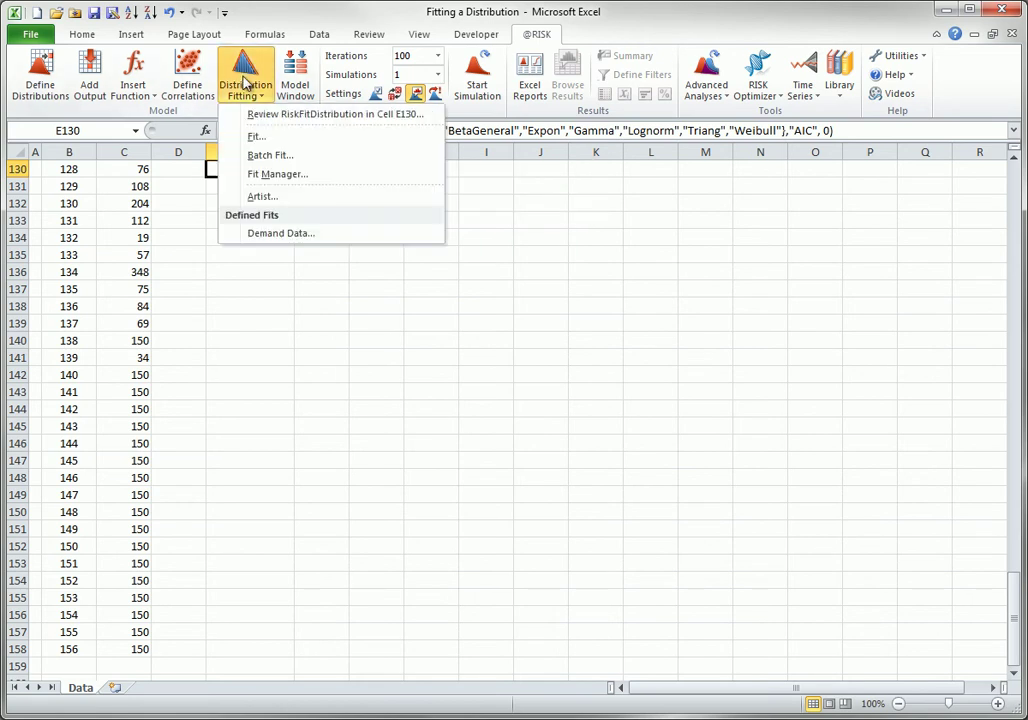
pyautogui.click(272, 118)
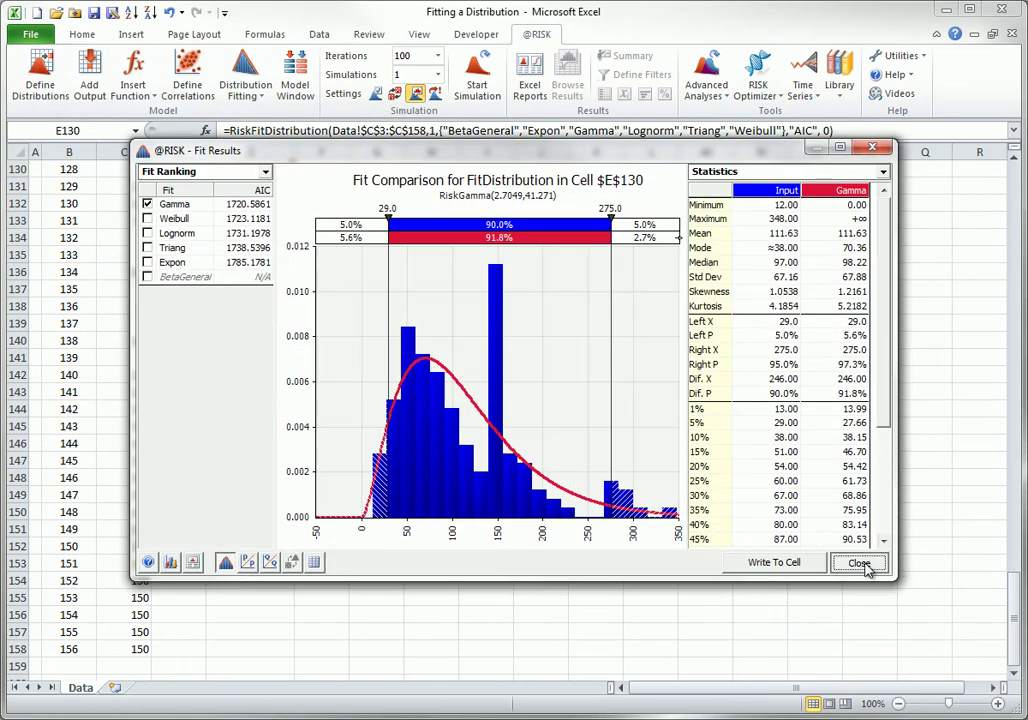
pyautogui.click(866, 565)
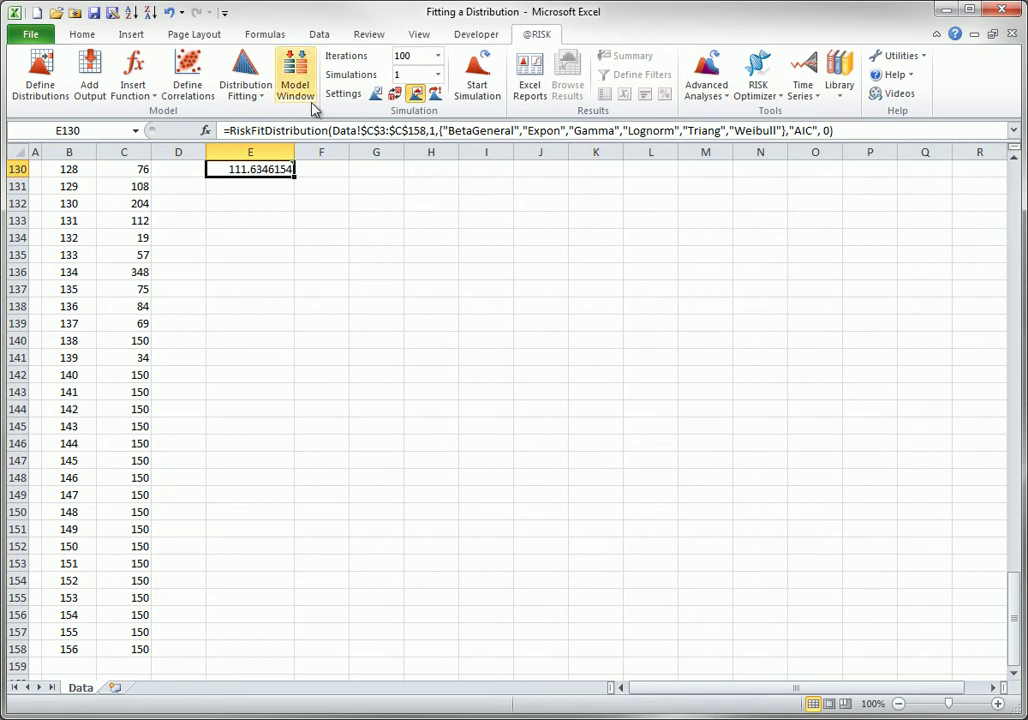
pyautogui.click(252, 80)
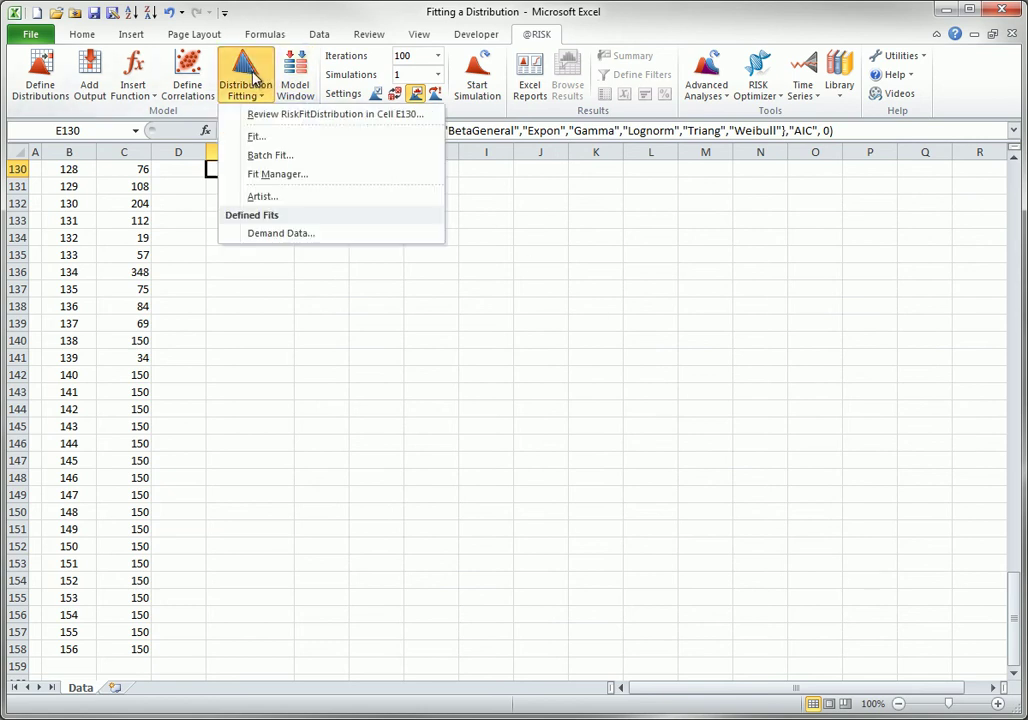
pyautogui.click(281, 140)
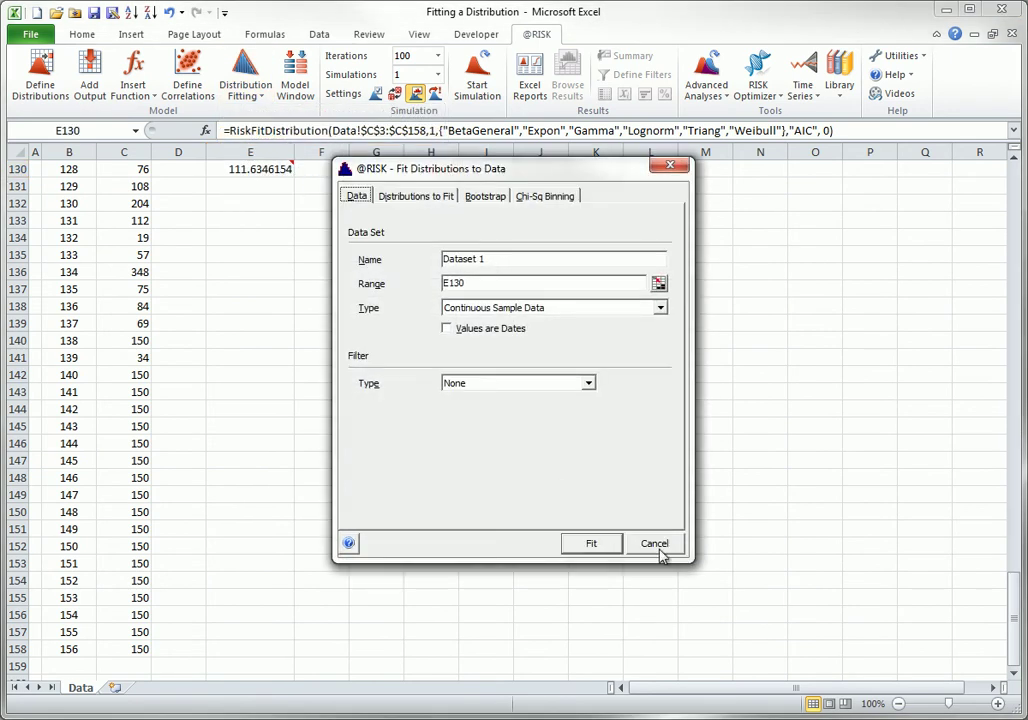
pyautogui.click(658, 545)
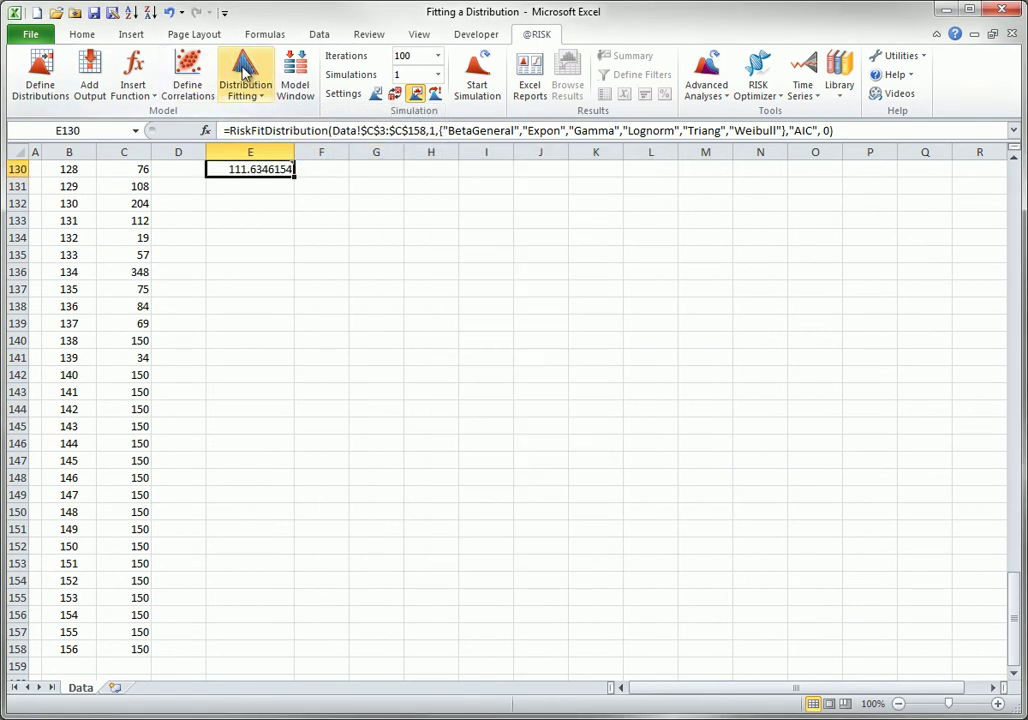
# Refit the Demand Data set with the parametric bootstrap enabled and display the parameter confidence intervals
pyautogui.click(245, 75)
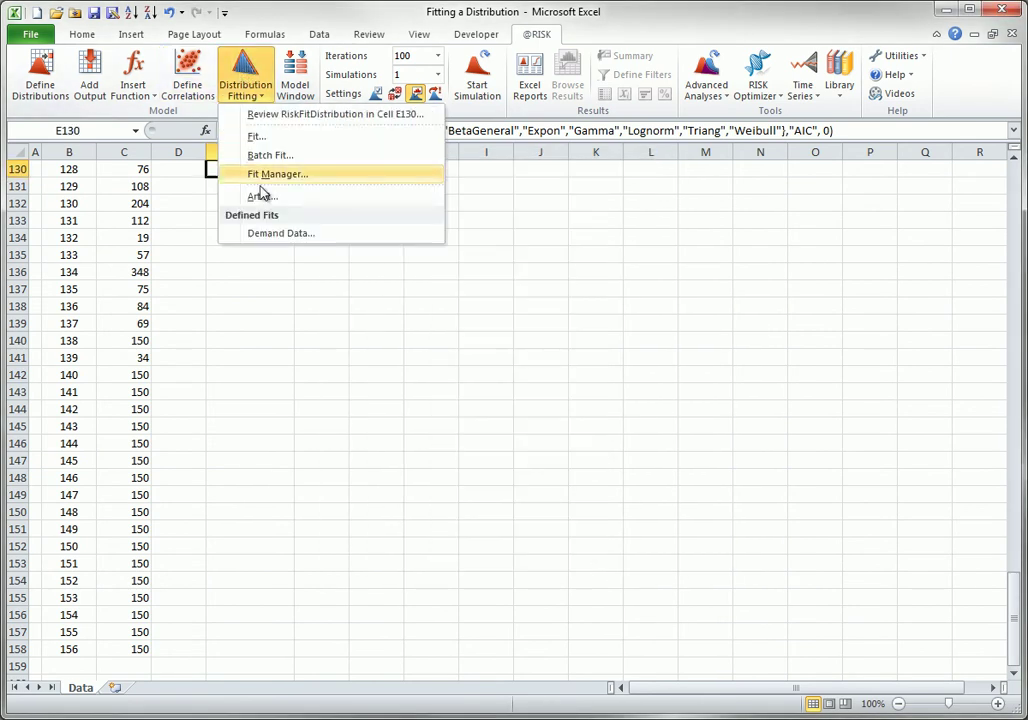
pyautogui.click(265, 236)
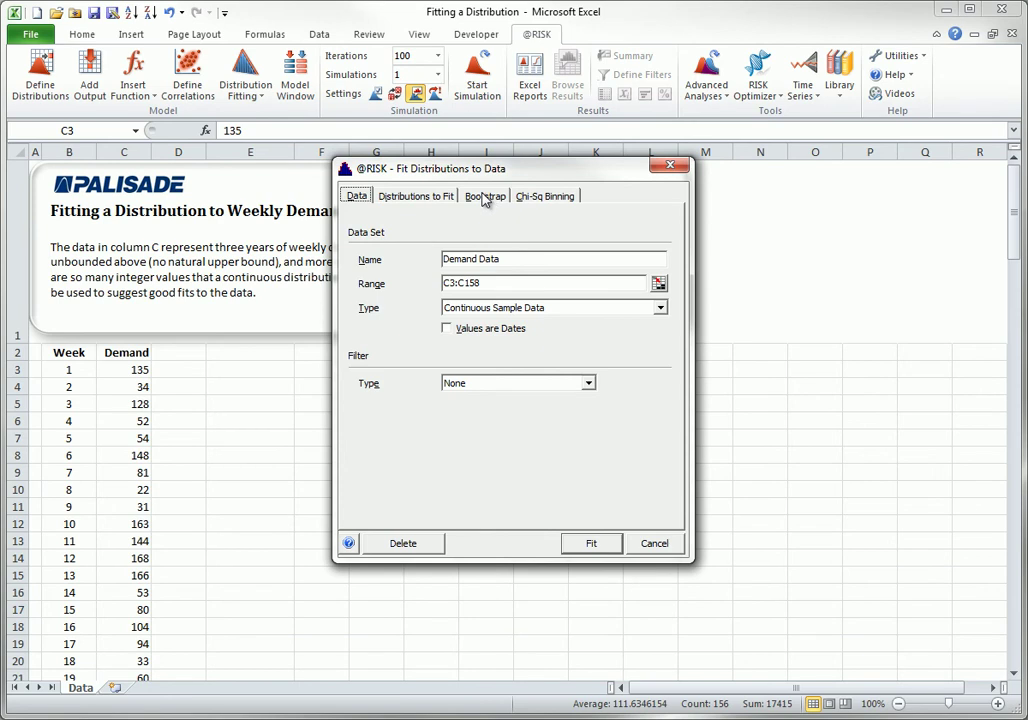
pyautogui.click(485, 197)
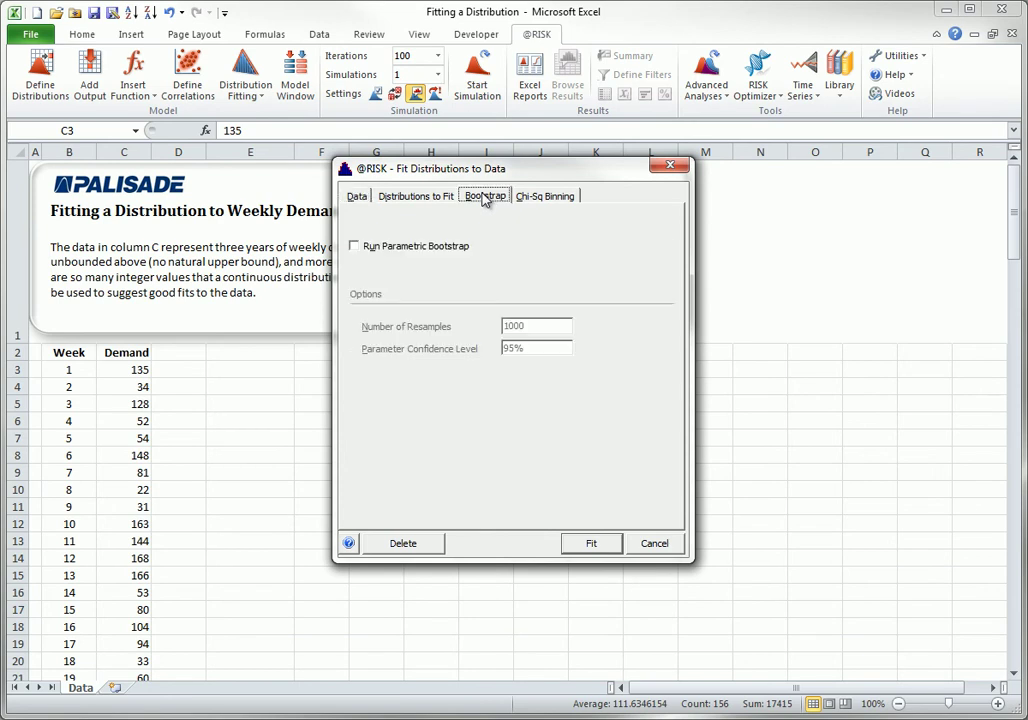
pyautogui.click(360, 246)
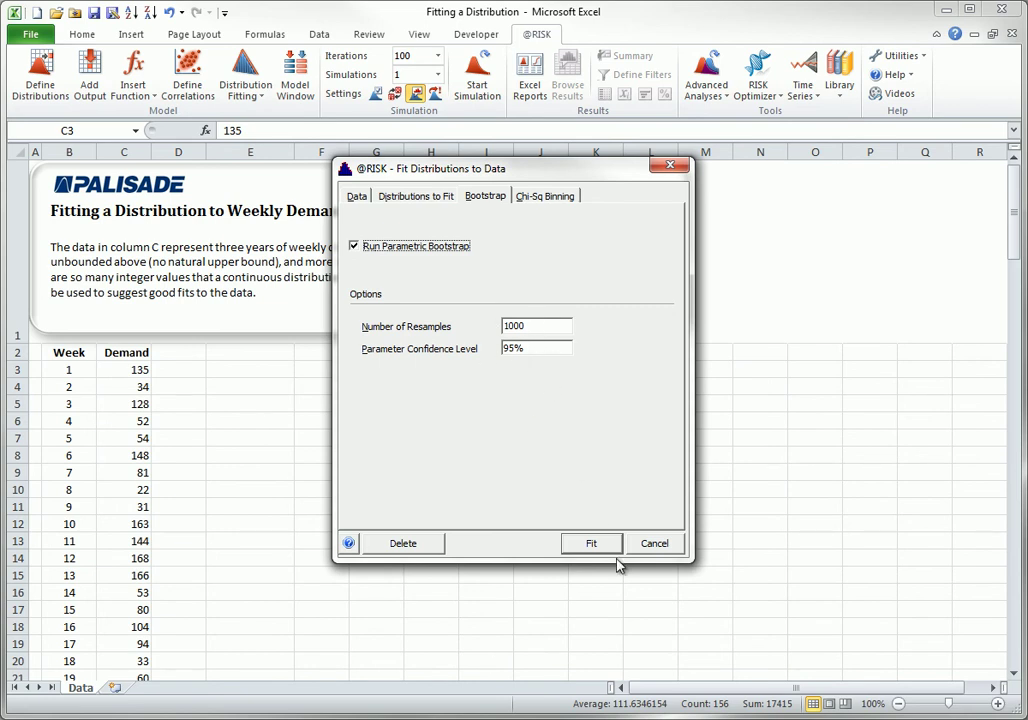
pyautogui.click(591, 543)
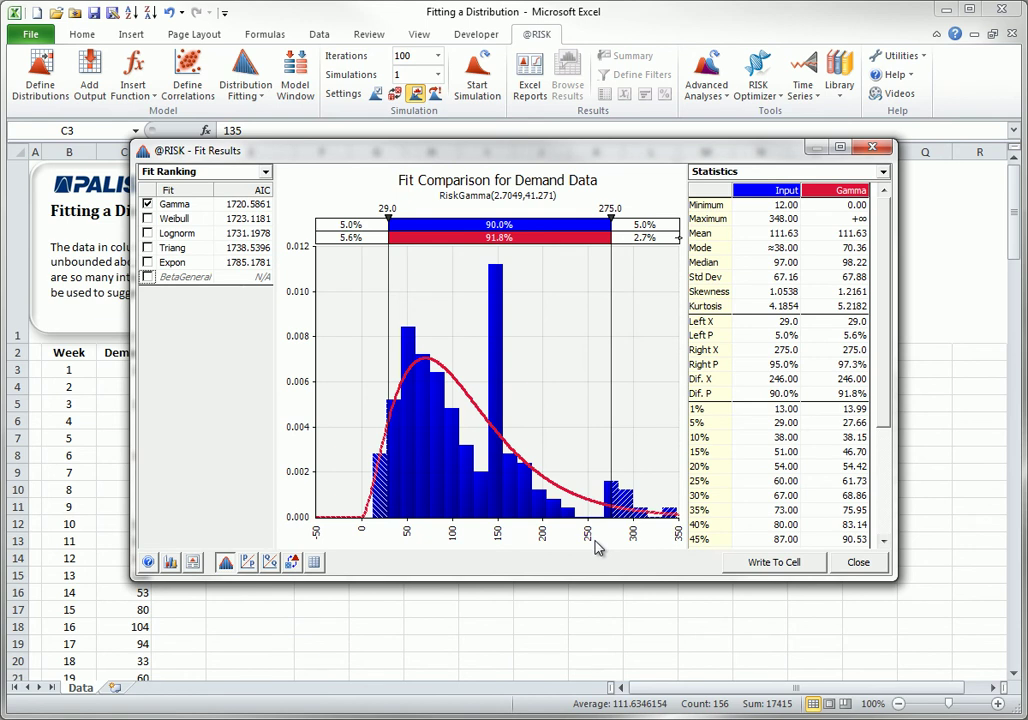
pyautogui.click(291, 563)
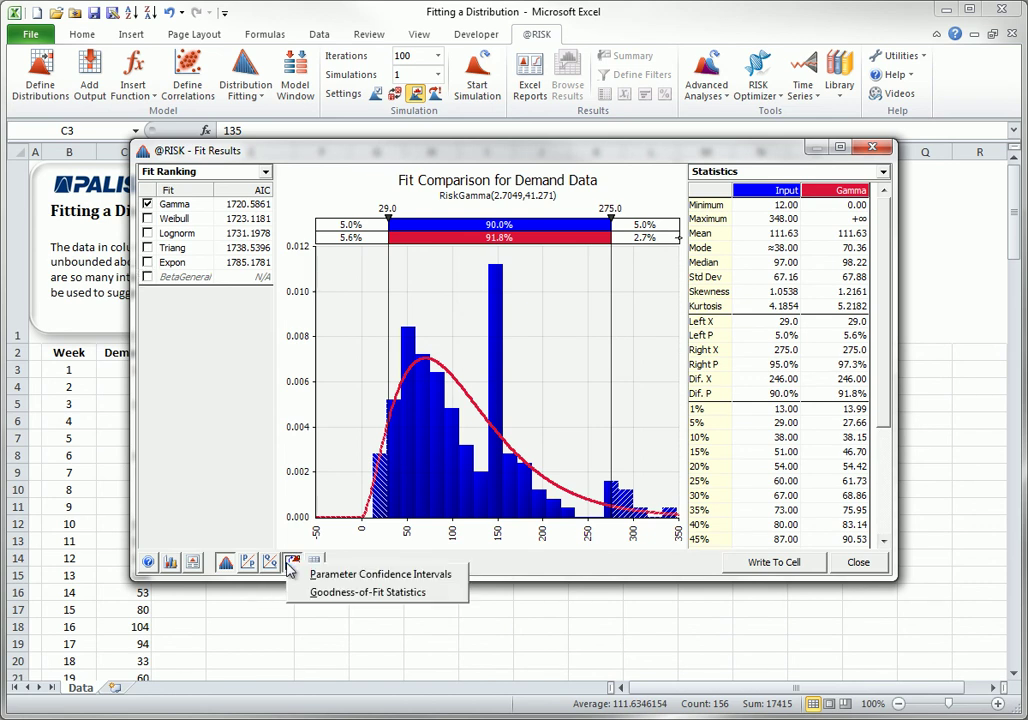
pyautogui.click(320, 574)
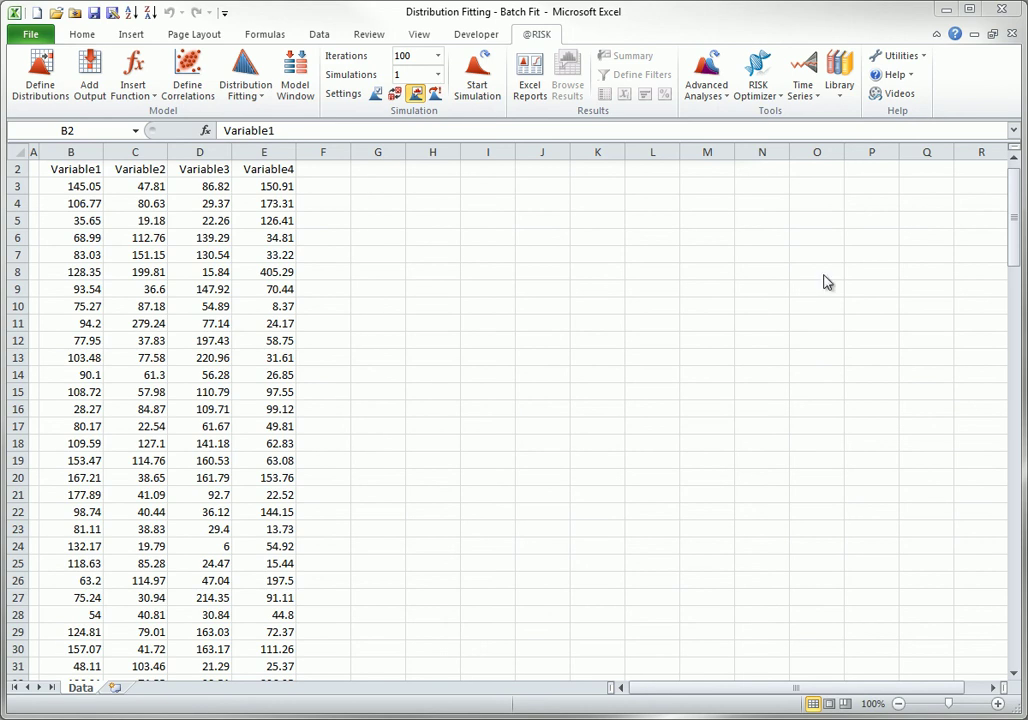
# Set up a batch fit of the Variable1 to Variable4 data with the lower limit as a fixed bound of 0
pyautogui.click(72, 172)
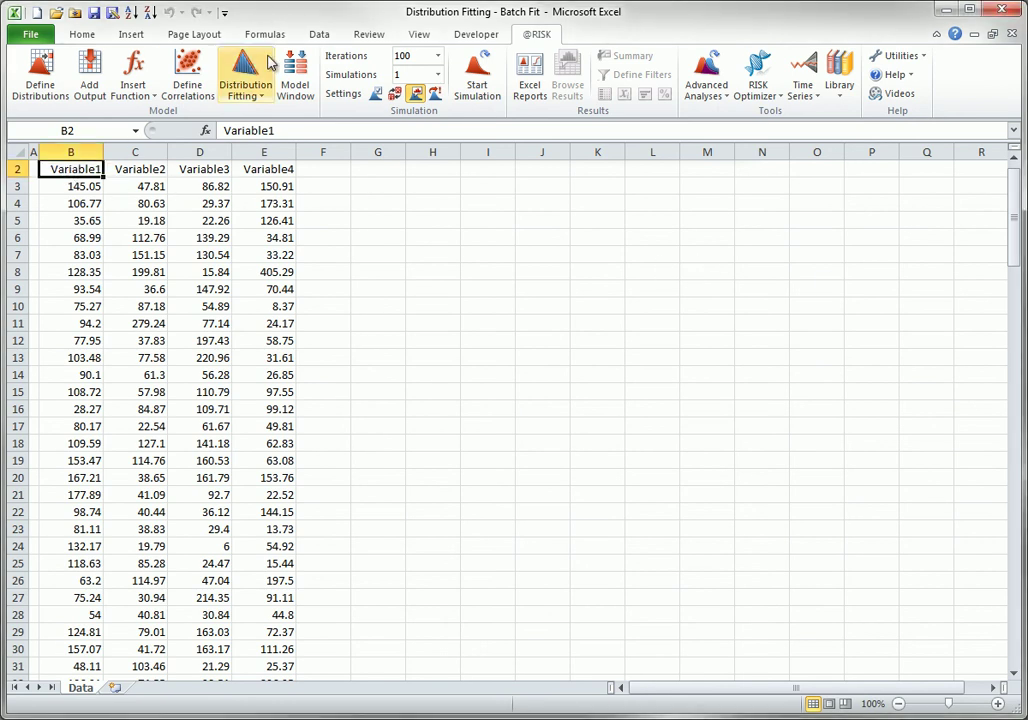
pyautogui.click(245, 90)
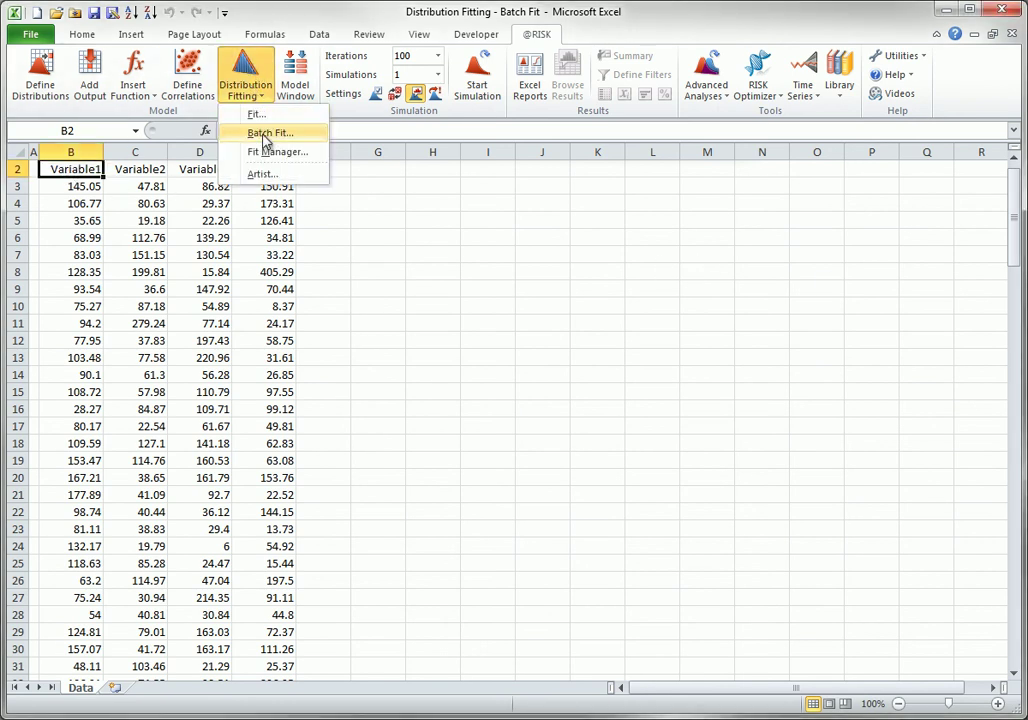
pyautogui.click(266, 134)
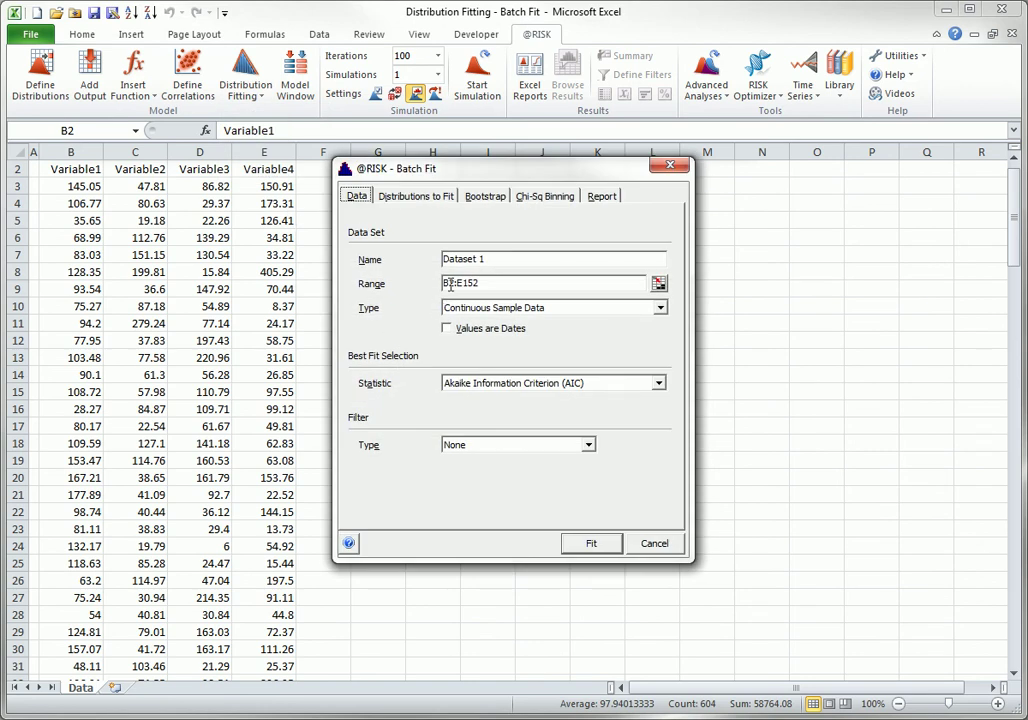
pyautogui.moveTo(443, 285); pyautogui.dragTo(455, 288)
pyautogui.write('3')
pyautogui.click(441, 199)
pyautogui.click(368, 278)
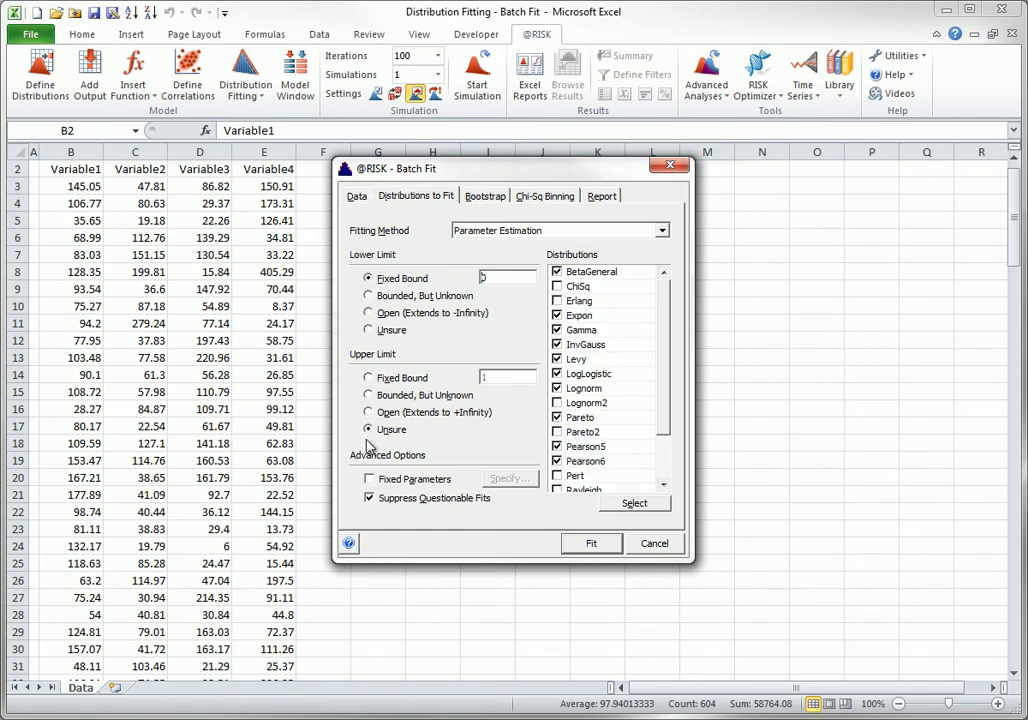
# Exclude the InvGauss, Levy, LogLogistic, Pareto, Pearson5, Pearson6 and Uniform distributions from the batch fit
pyautogui.click(557, 344)
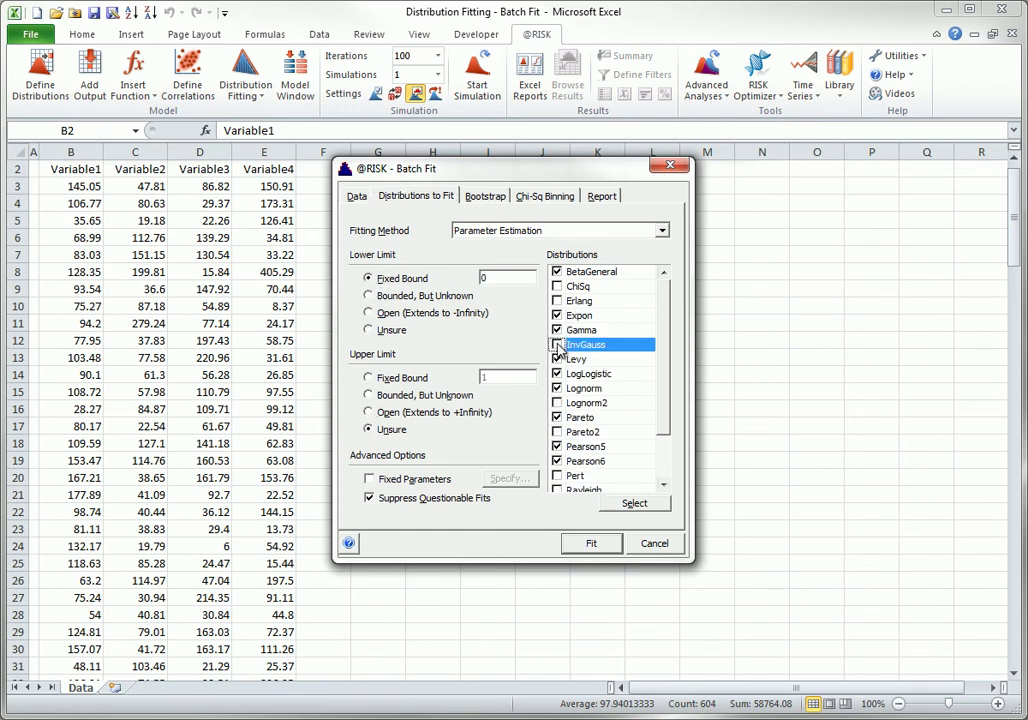
pyautogui.click(557, 359)
pyautogui.click(557, 373)
pyautogui.click(557, 388)
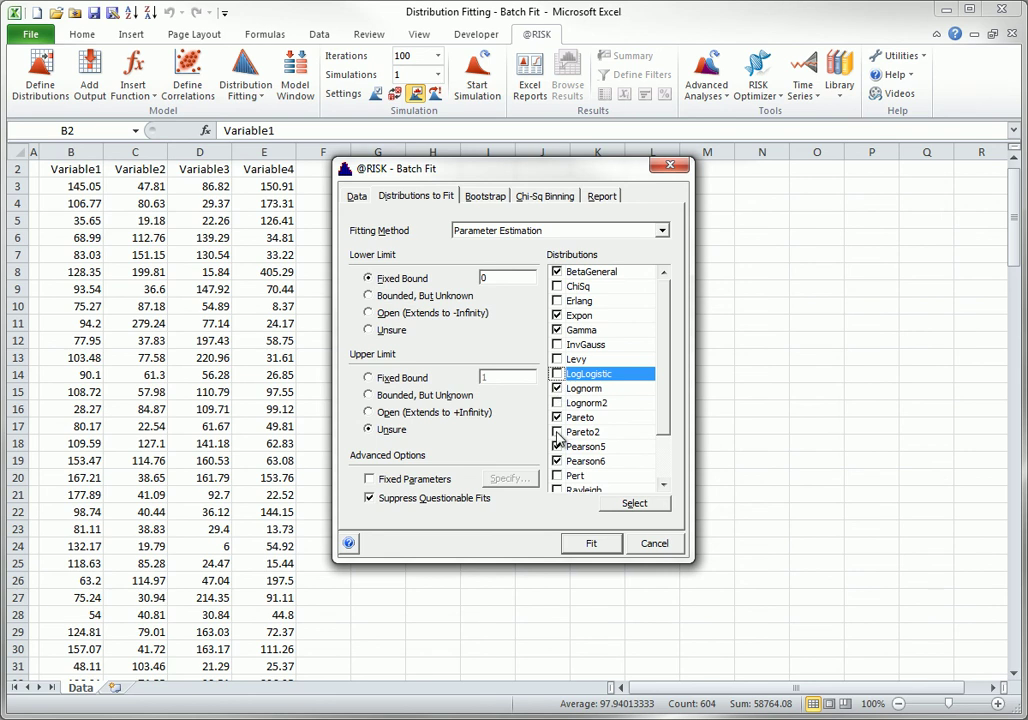
pyautogui.click(557, 417)
pyautogui.click(557, 446)
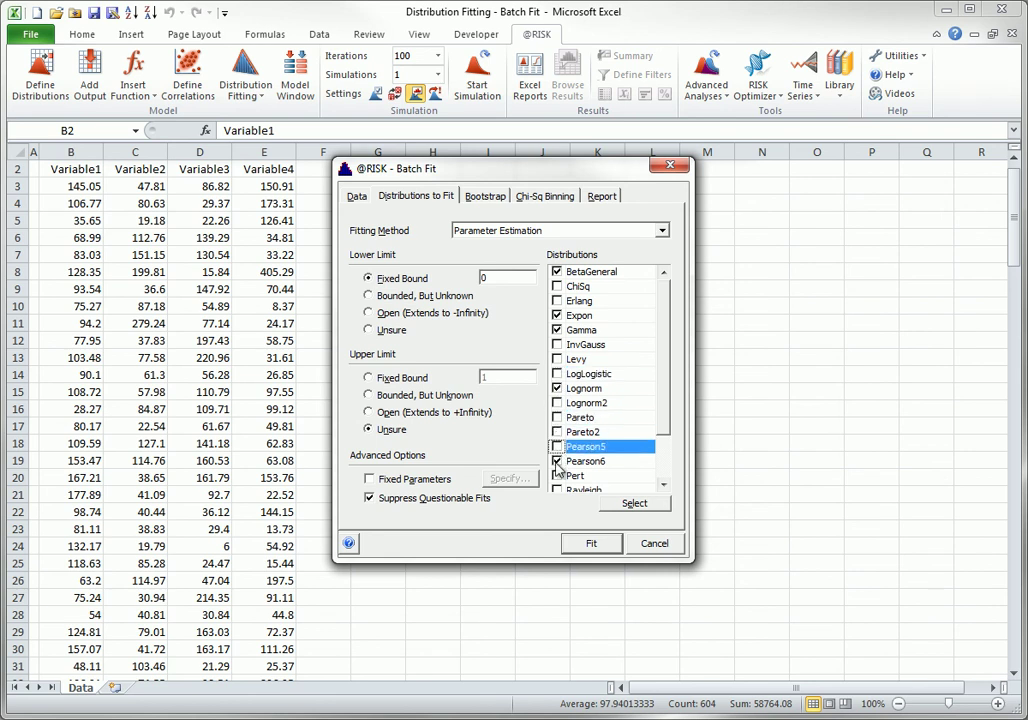
pyautogui.click(557, 461)
pyautogui.moveTo(665, 408); pyautogui.dragTo(665, 448)
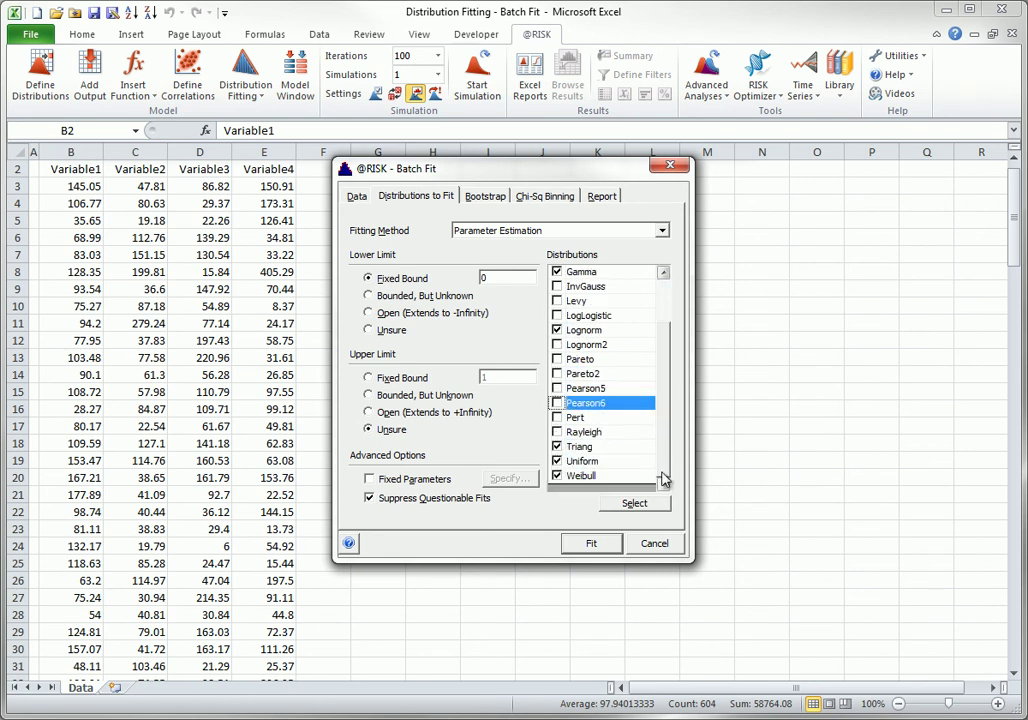
pyautogui.click(557, 461)
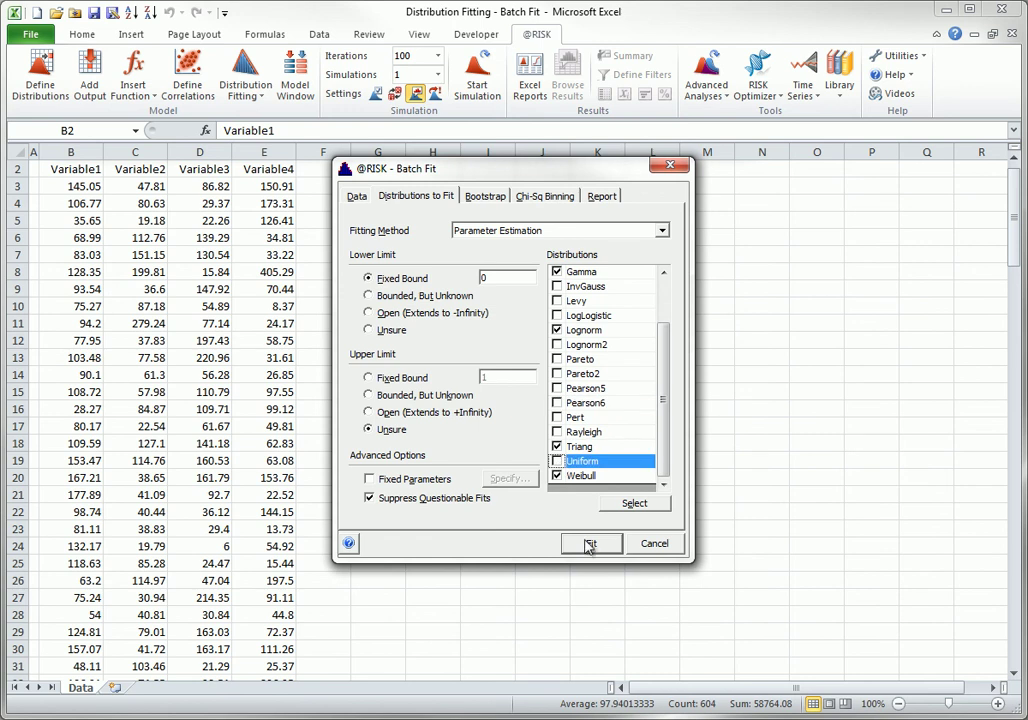
# Turn off placing the report in a new workbook and run the batch fit
pyautogui.click(597, 197)
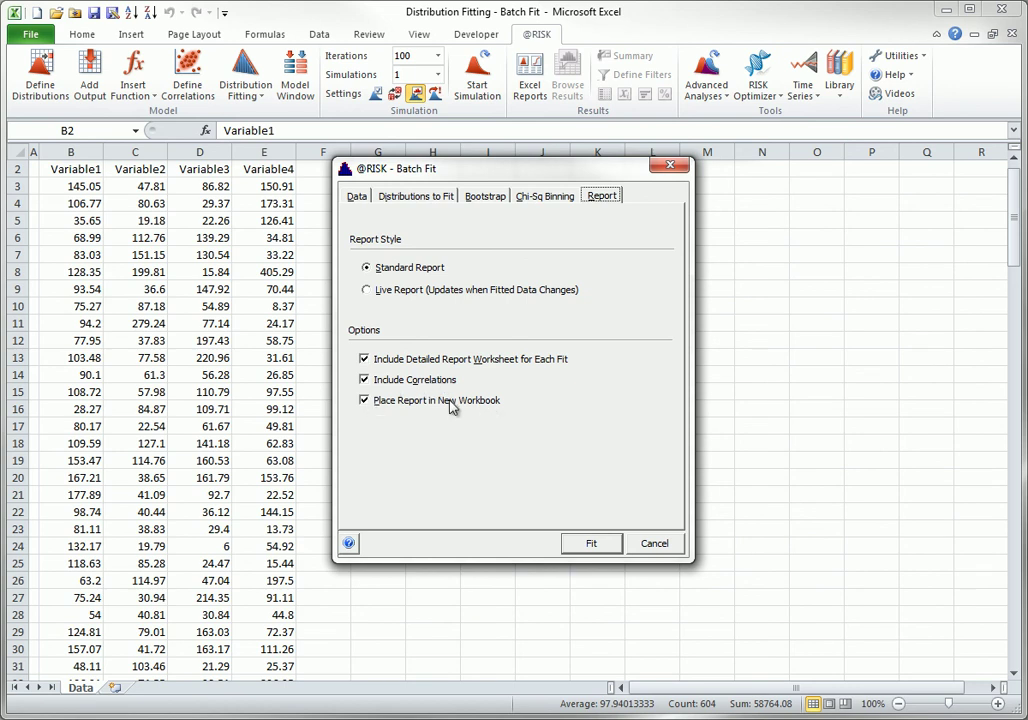
pyautogui.click(364, 400)
pyautogui.click(591, 543)
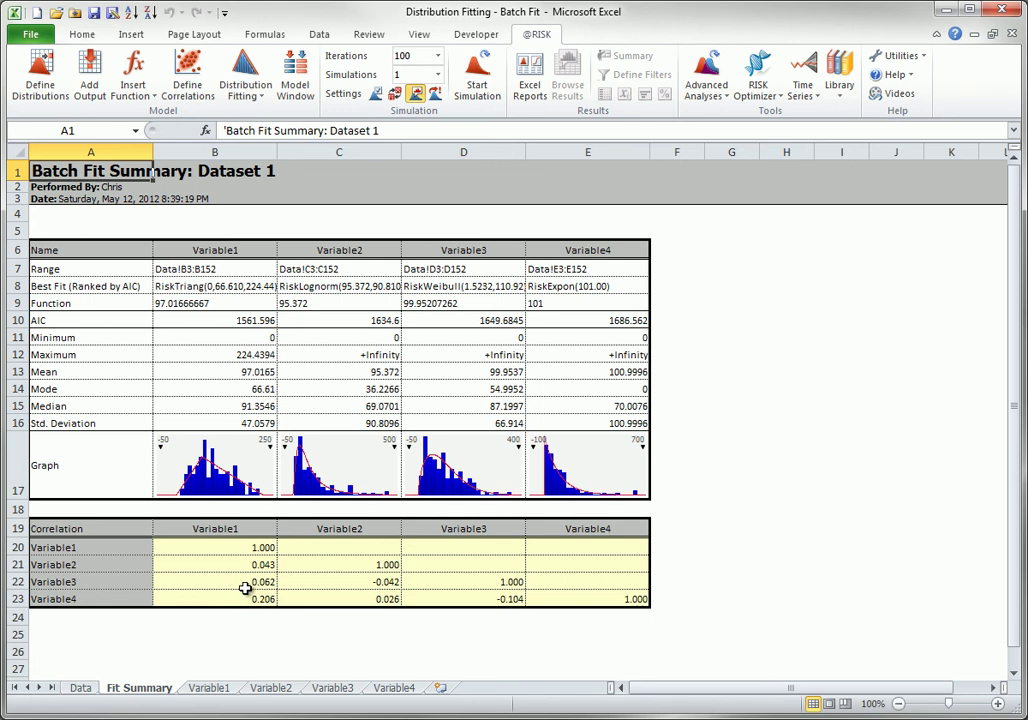
# Examine the detailed Variable1 fit report and the distribution function in cell B9 of the Fit Summary sheet
pyautogui.click(209, 688)
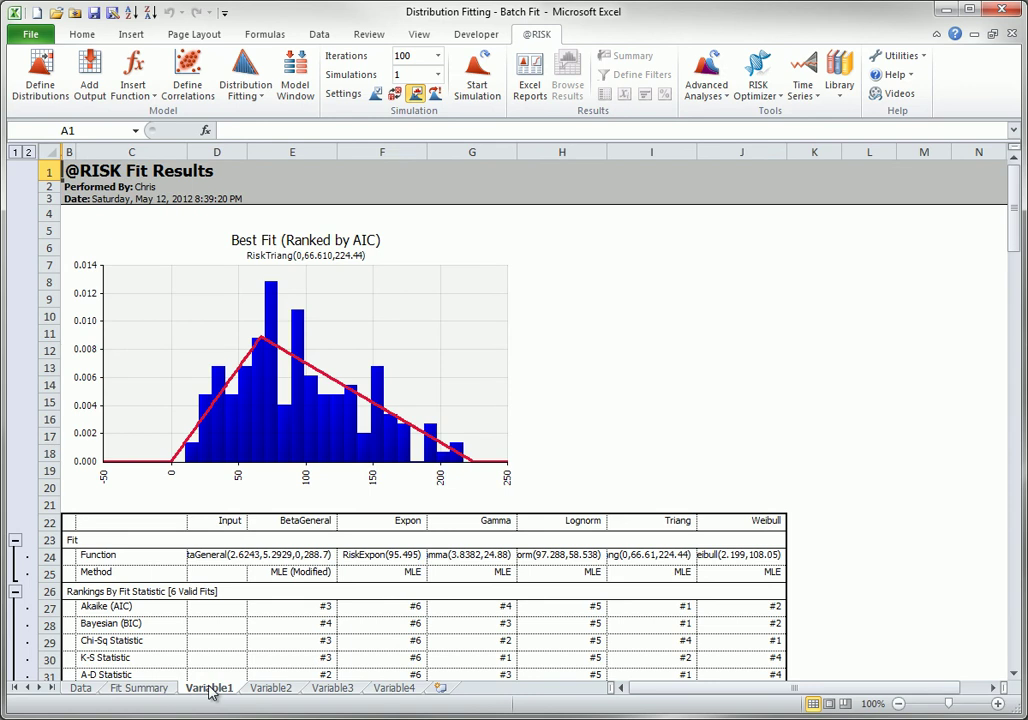
pyautogui.click(140, 688)
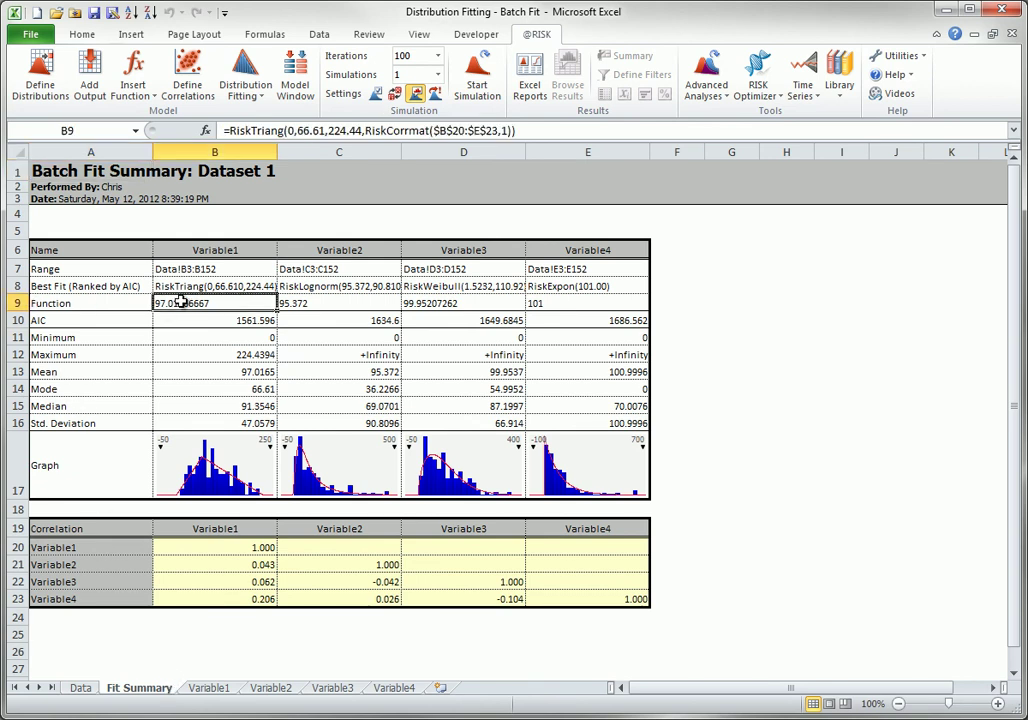
pyautogui.doubleClick(245, 303)
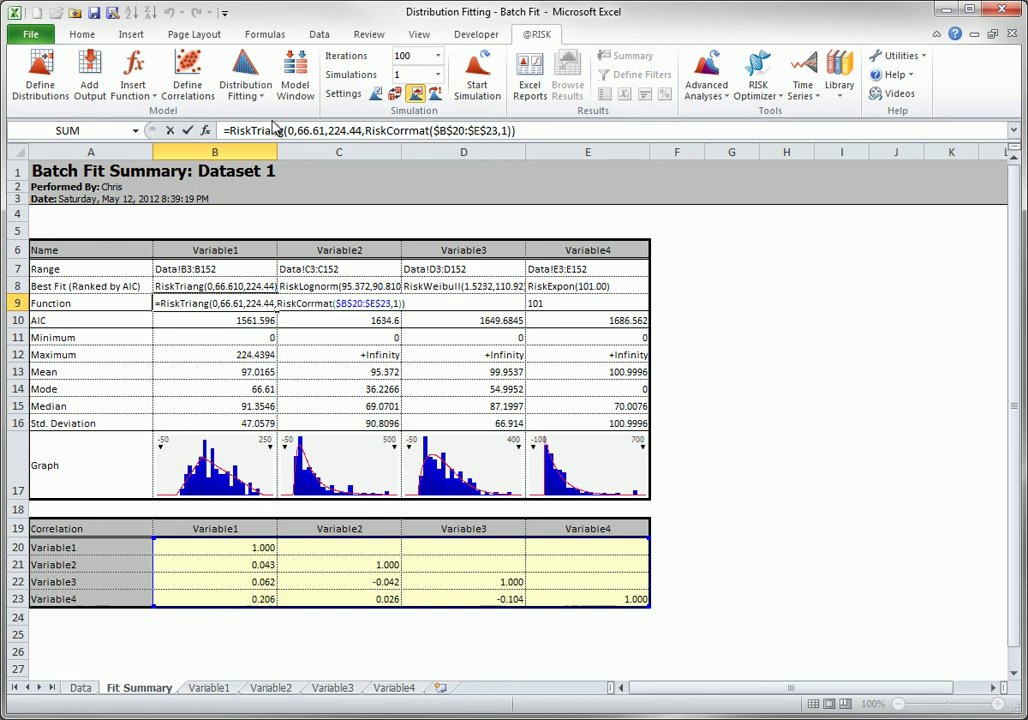